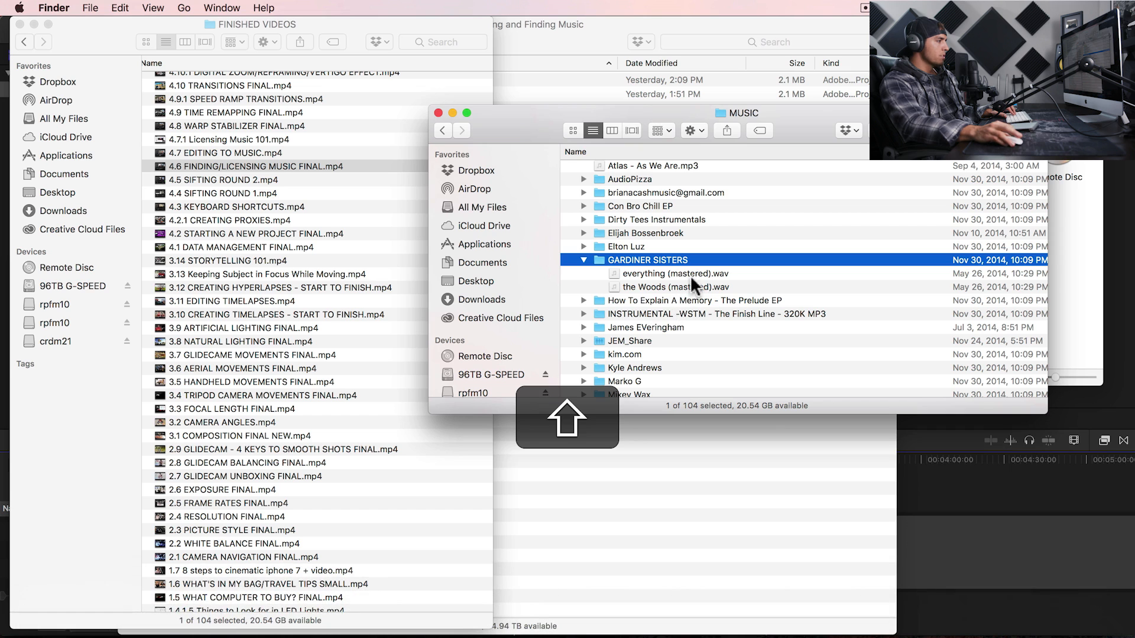
Step: Add the song file "the Woods (mastered).wav" from Finder beneath the start of the Banff timeline in Final Cut Pro and play it
click(650, 286)
drag(645, 286, 319, 597)
click(256, 501)
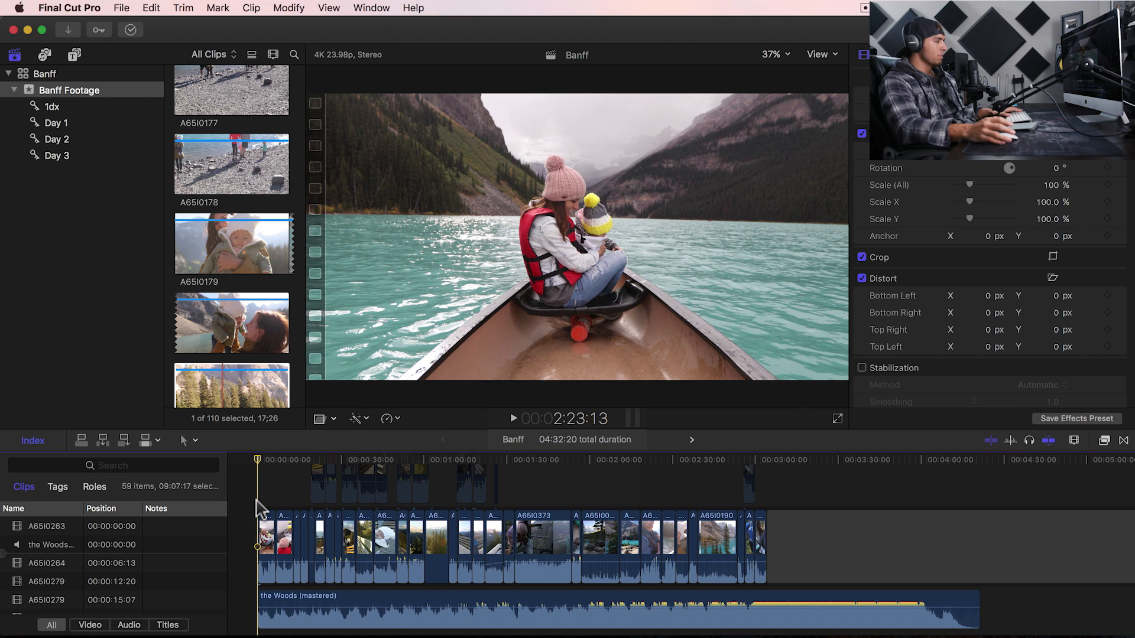
key(space)
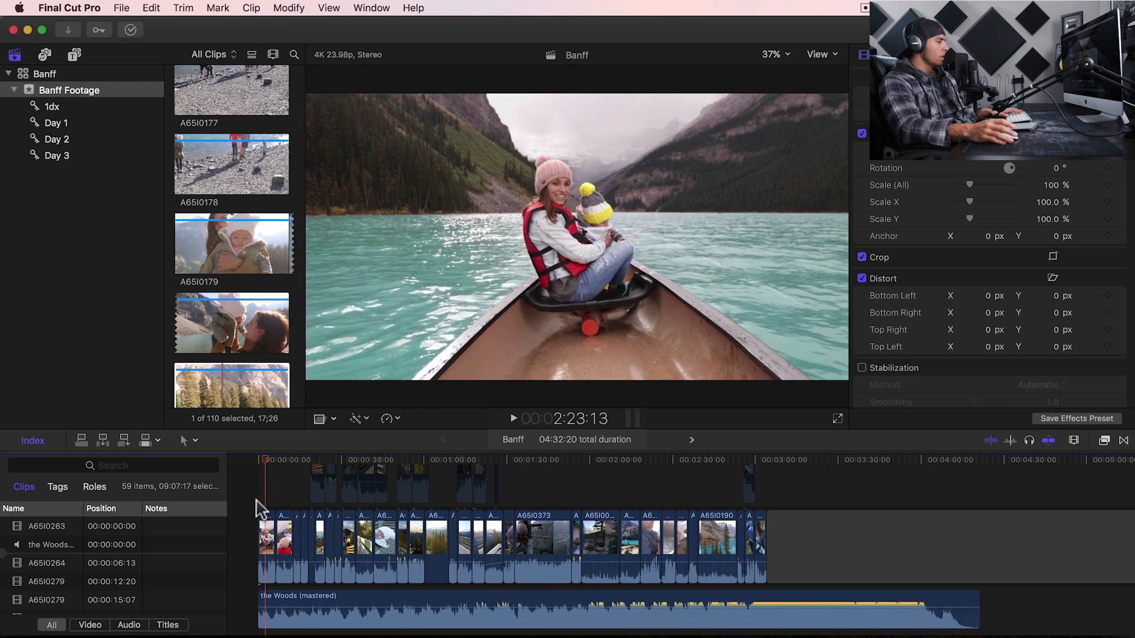
key(space)
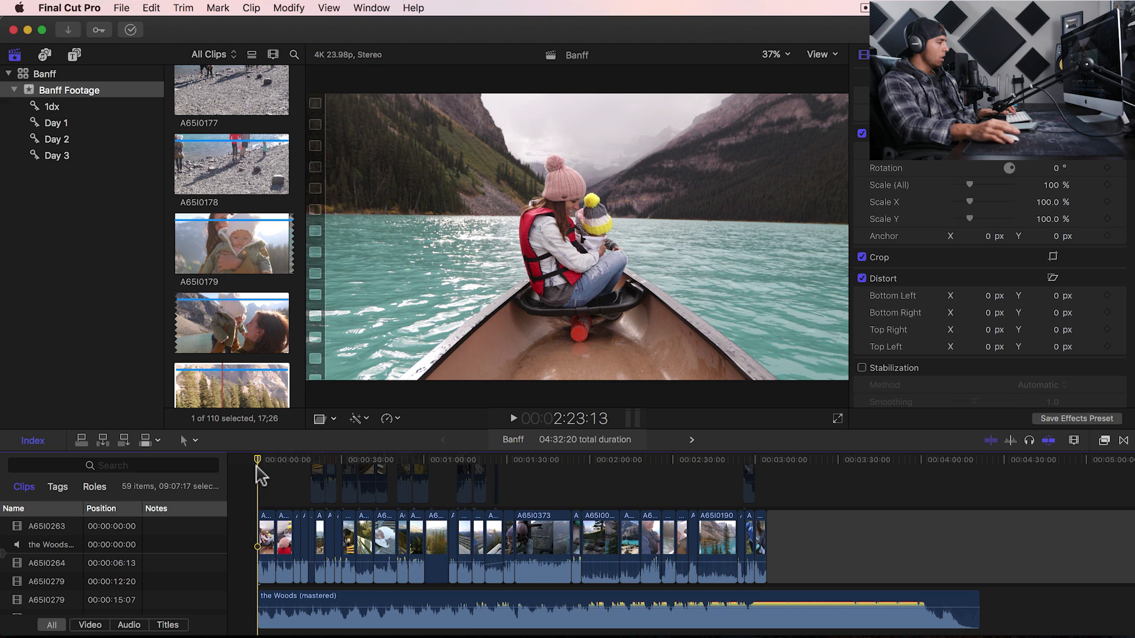
Step: Turn off the Dialogue role for the timeline and assign the audio role Music-1 to the song clip
click(93, 485)
click(24, 555)
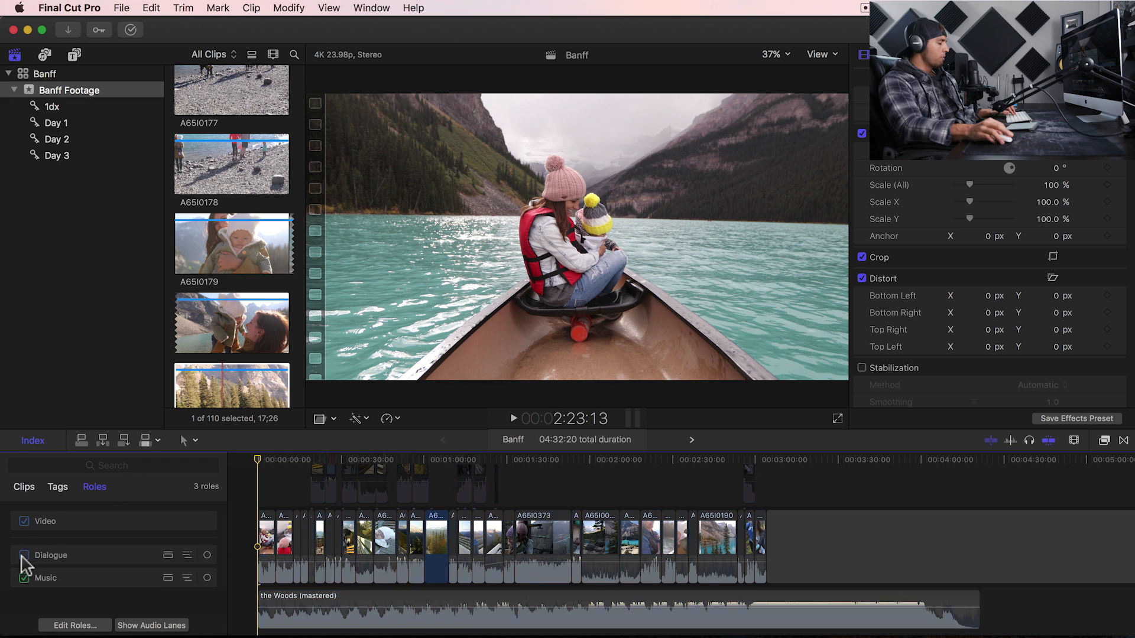
click(263, 605)
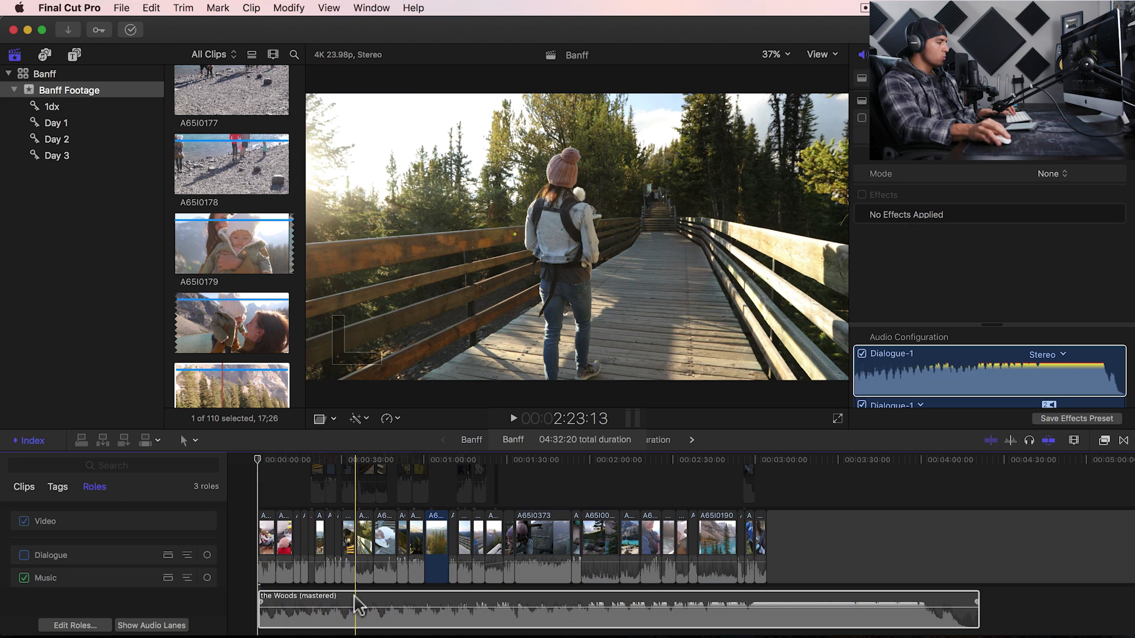
right_click(356, 607)
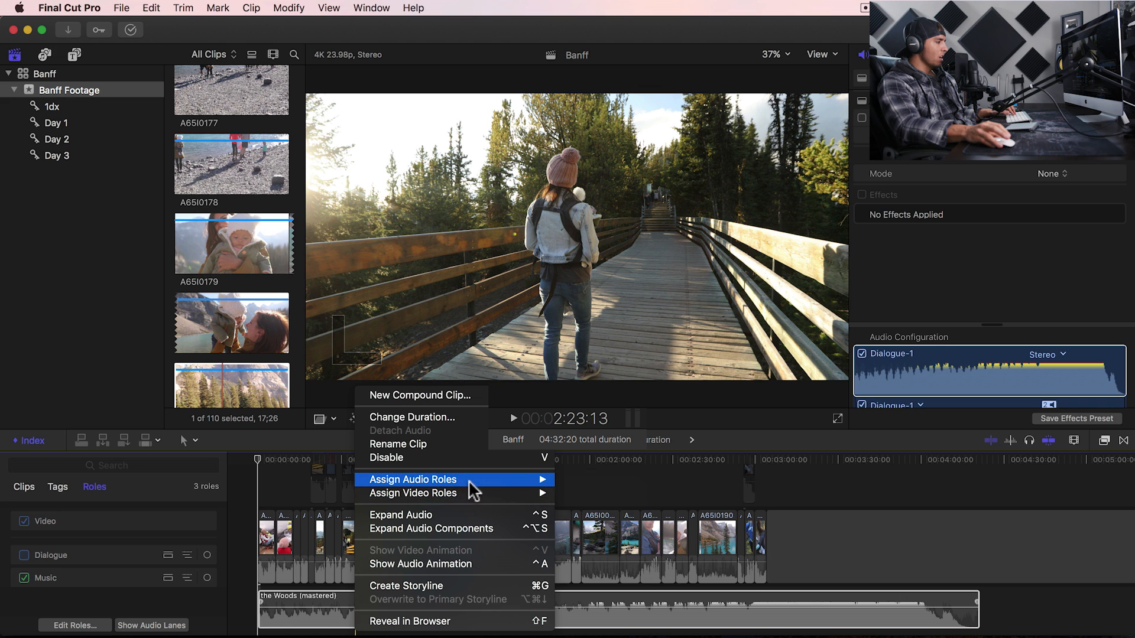
mouse_move(470, 482)
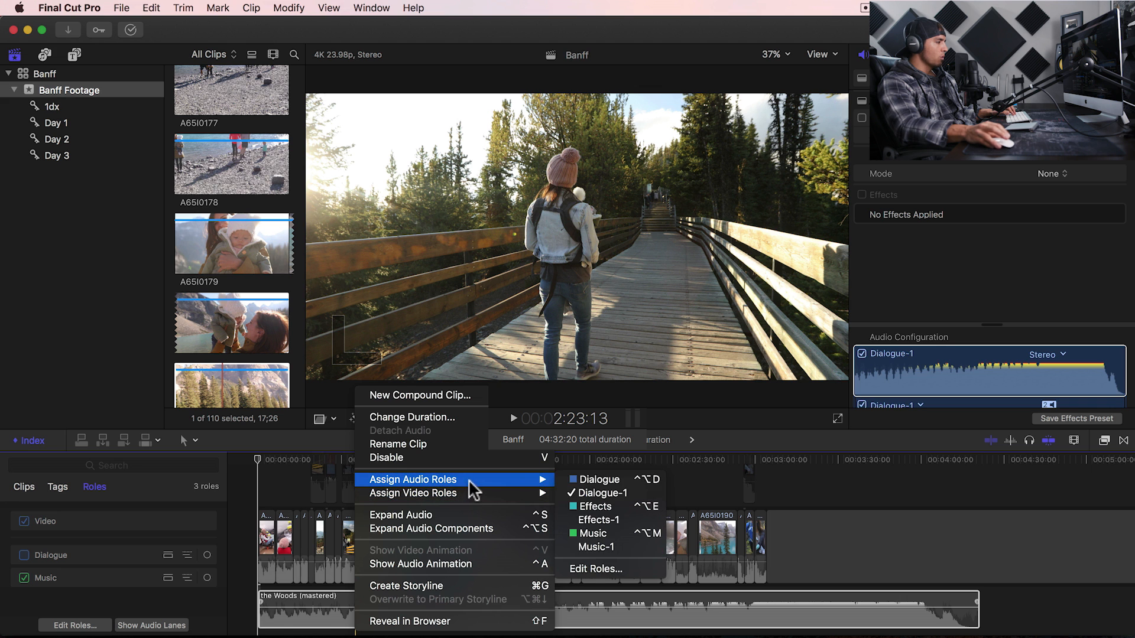
click(597, 547)
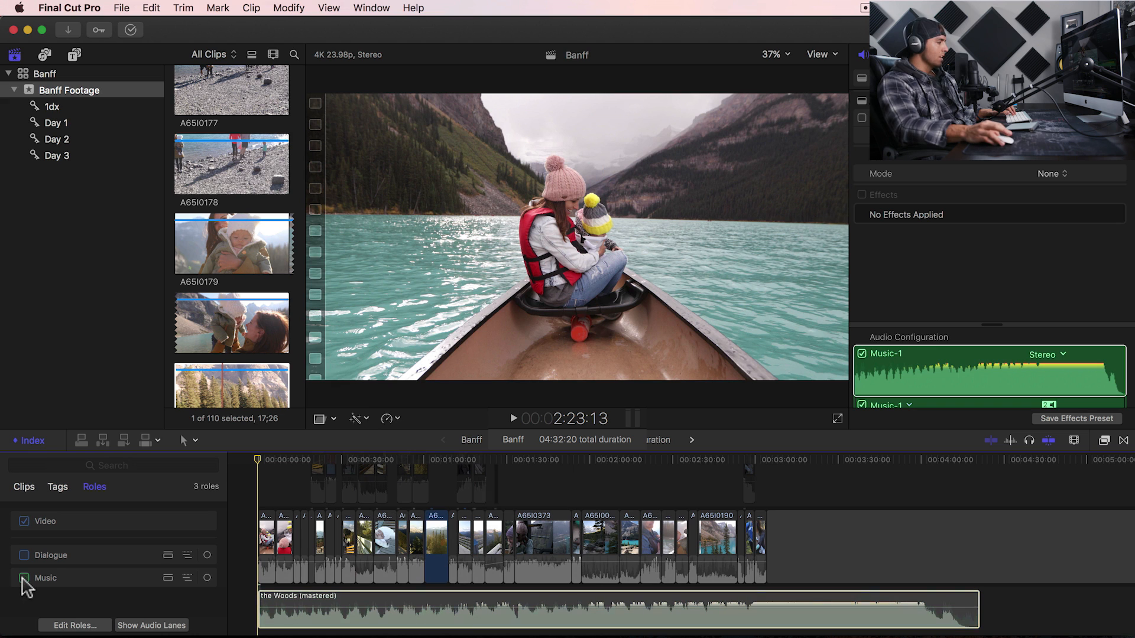
Step: Switch the Dialogue and Music roles on and off, leave only Music audible, and play the timeline
click(25, 557)
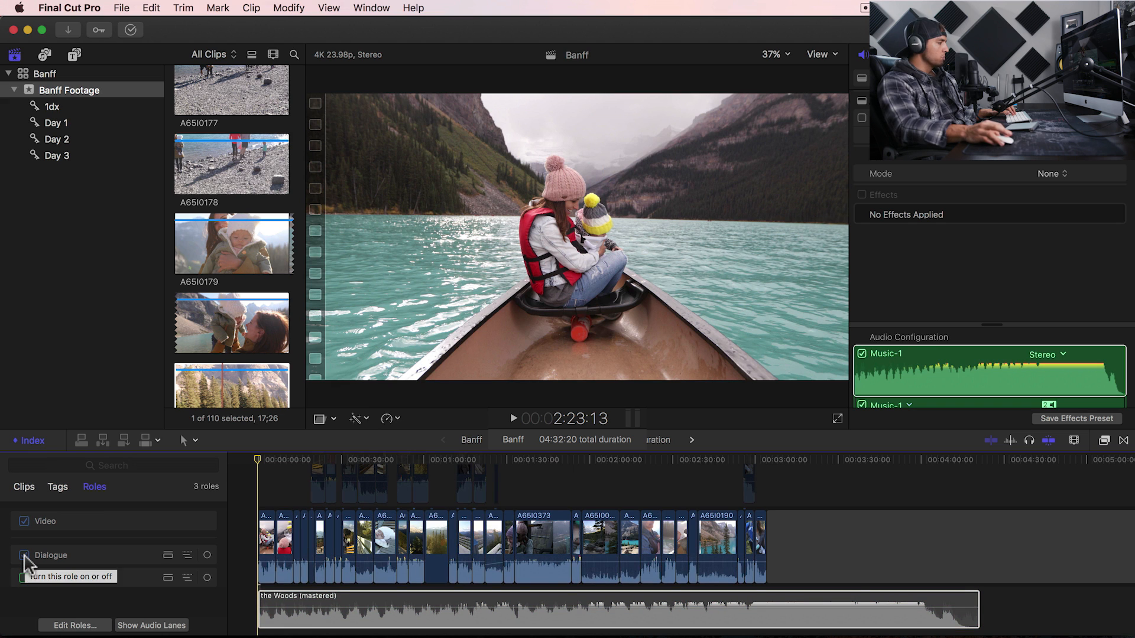
click(24, 555)
click(24, 578)
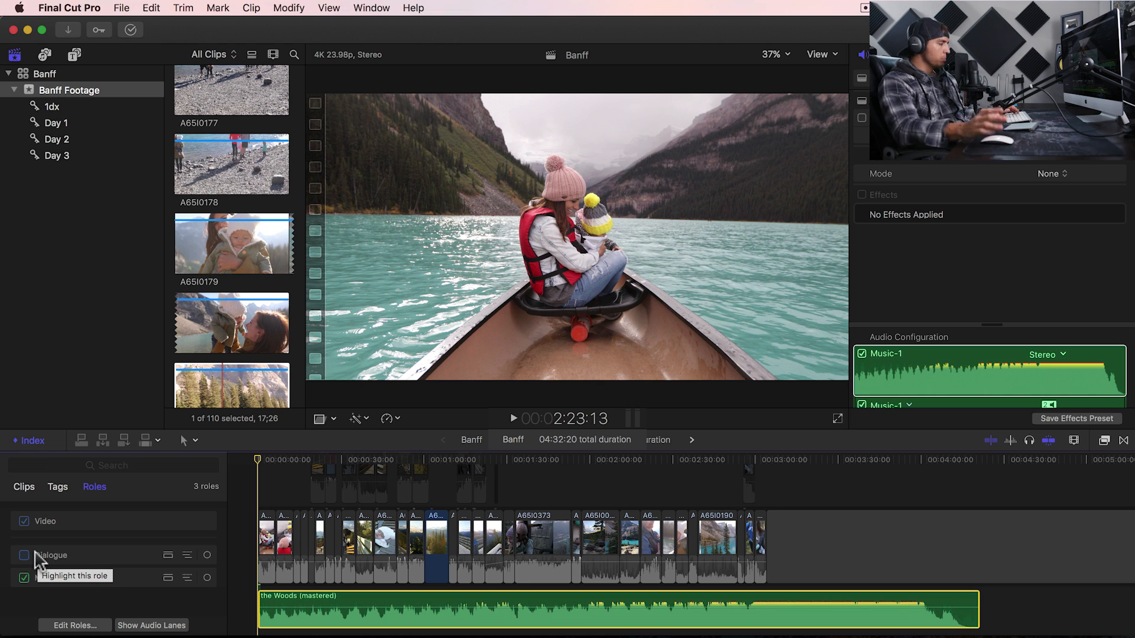
key(space)
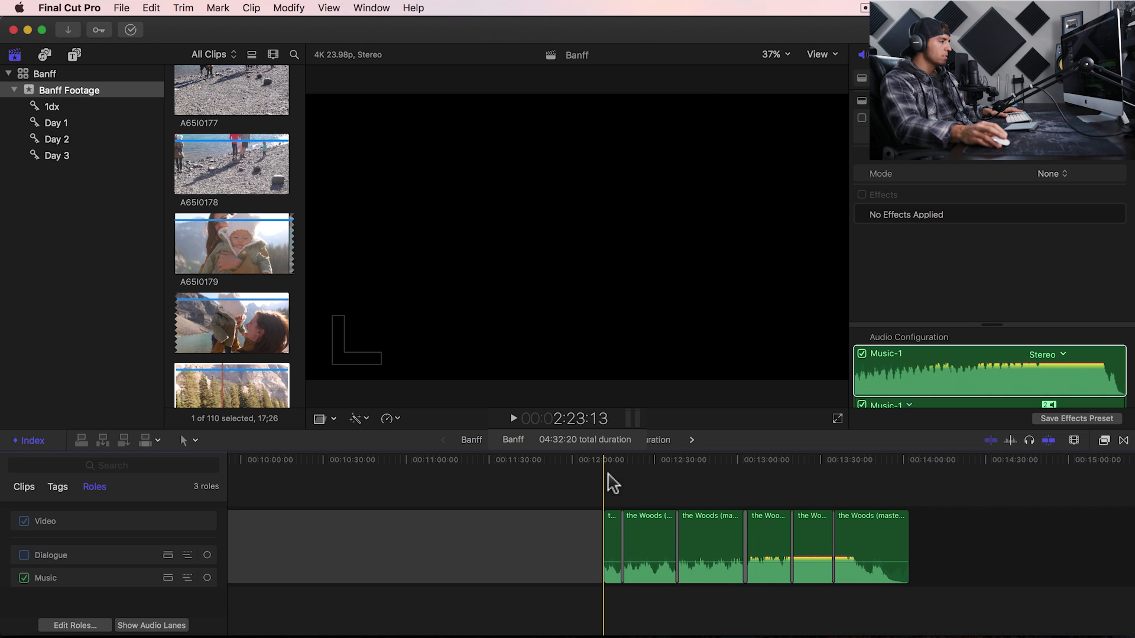
Step: Play the song from the beginning and split it with the Blade at about 13 seconds
scroll(615, 483, right, 1)
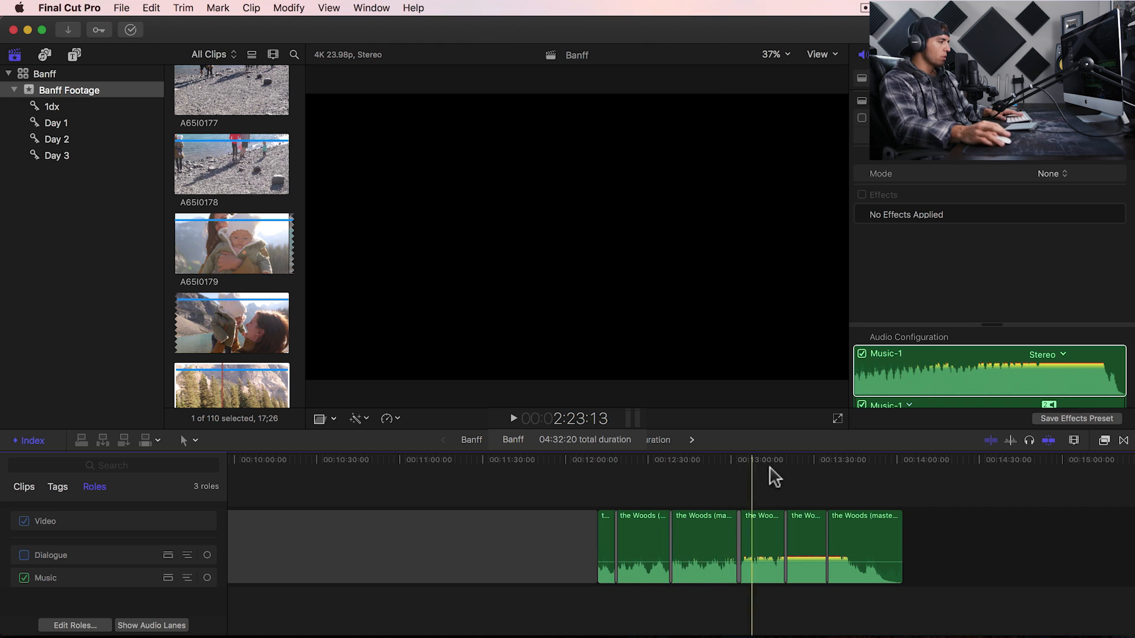
key(shift+z)
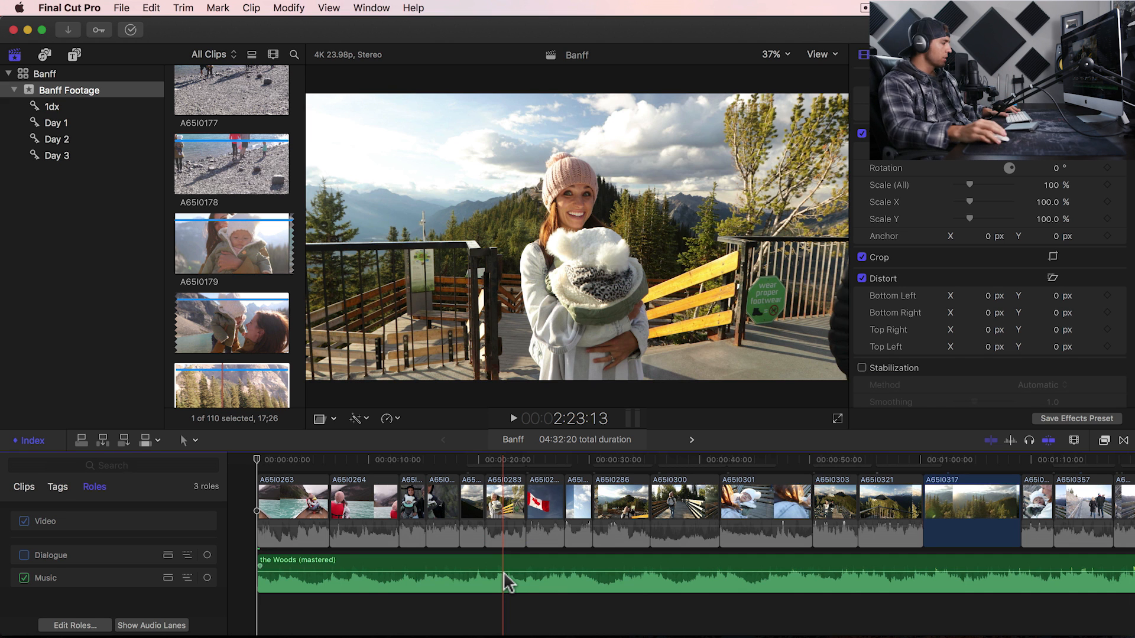
key(space)
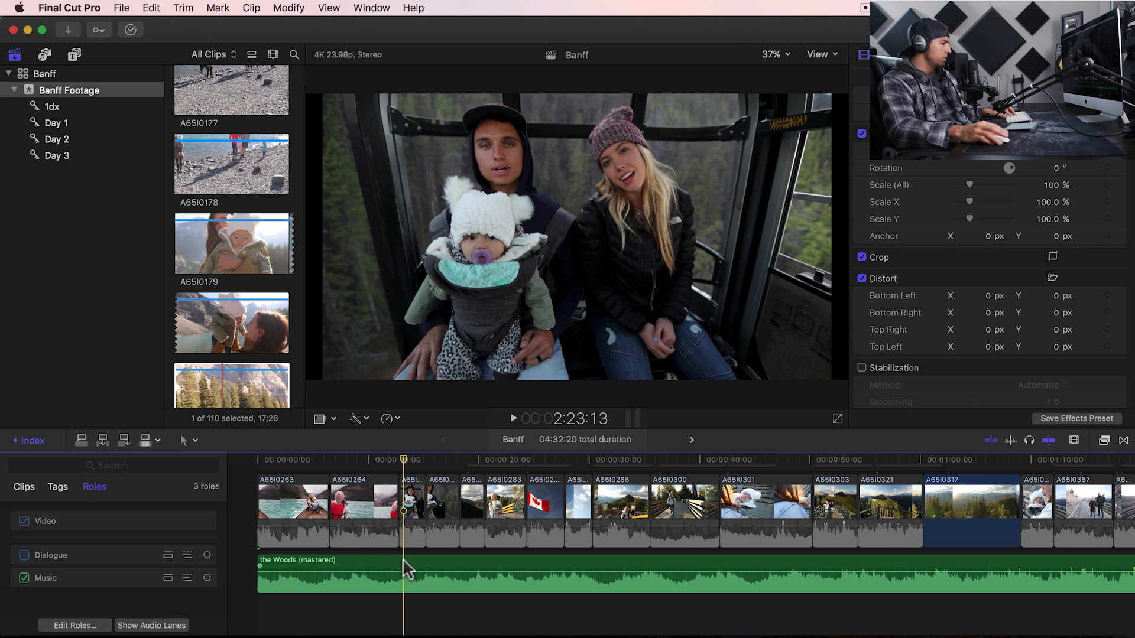
key(b)
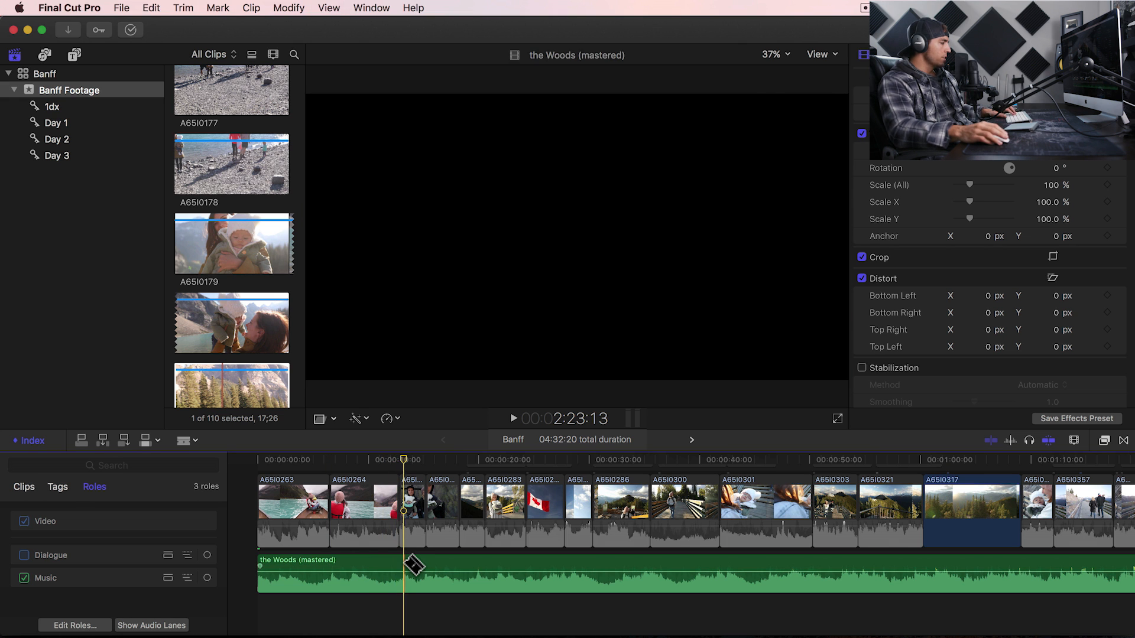
click(414, 565)
key(a)
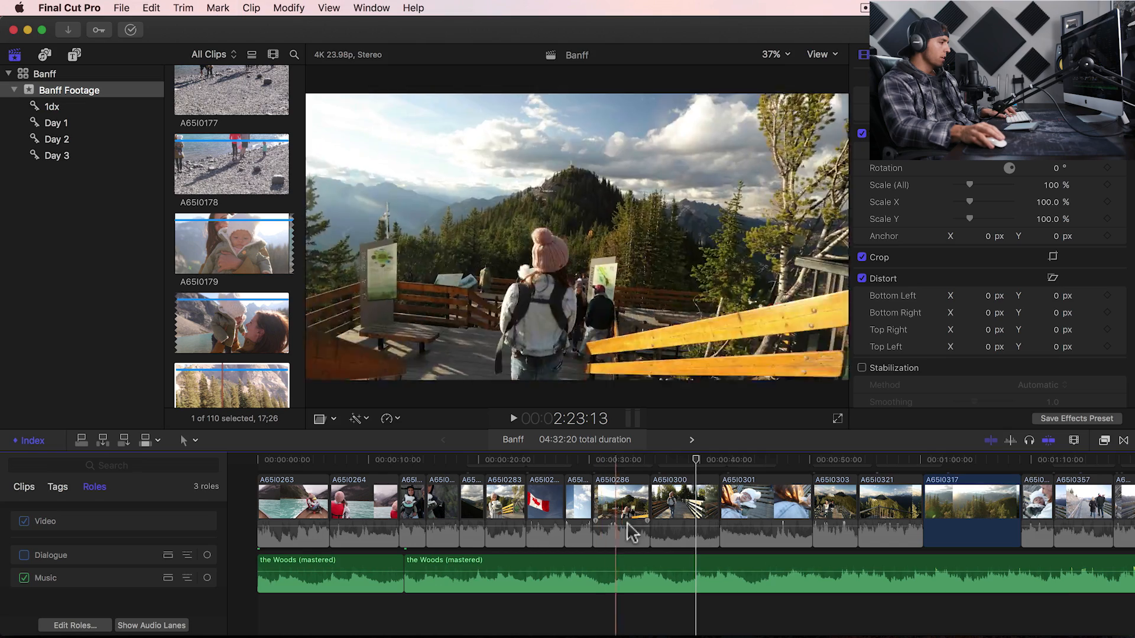
Step: Split the song again at about 40 seconds and move the section after that cut to start at the 13-second cut
key(b)
click(698, 564)
key(a)
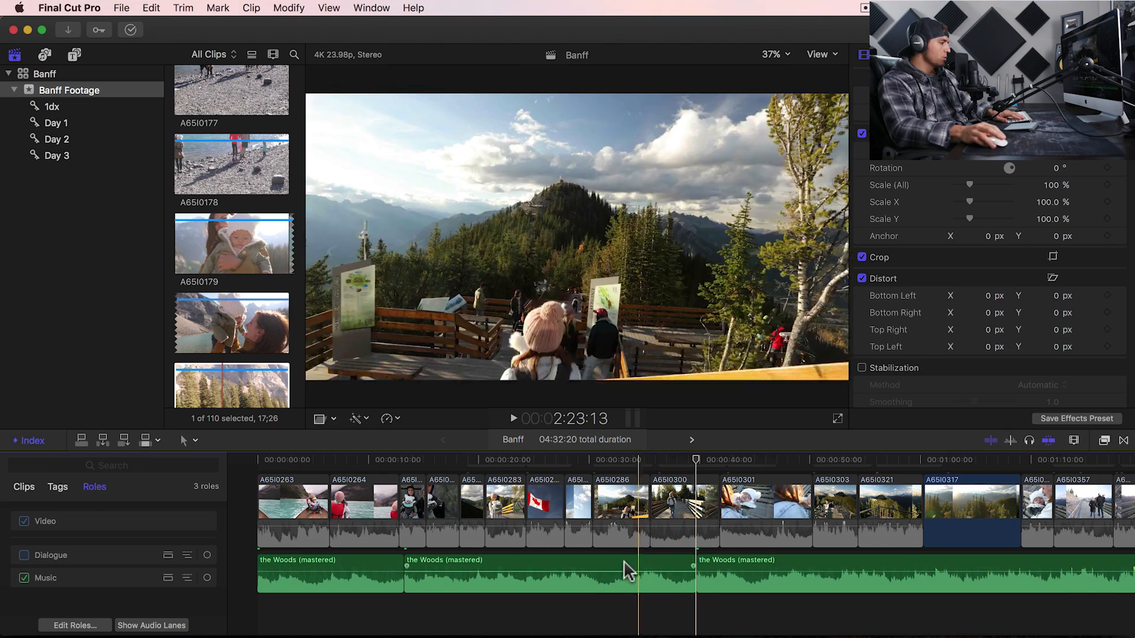
click(623, 564)
key(Delete)
drag(739, 572, 442, 594)
Step: Extend the moved song section's start earlier and slide it until its beats match the overlapping section, checking by playback
key(super+equal)
key(super+equal)
key(super+equal)
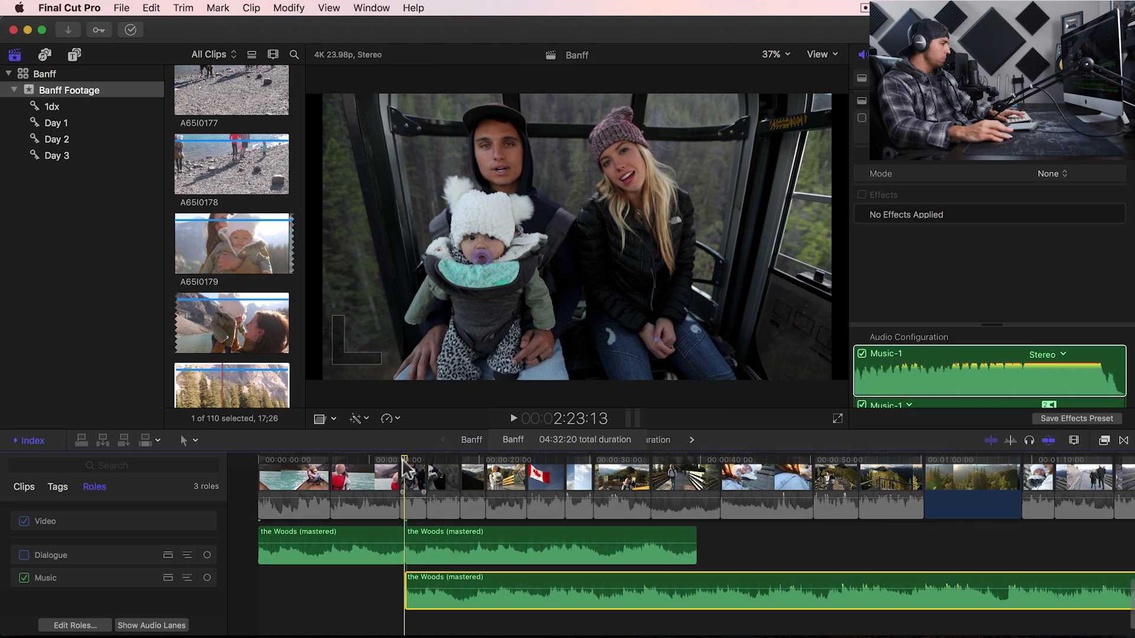
key(super+equal)
key(super+equal)
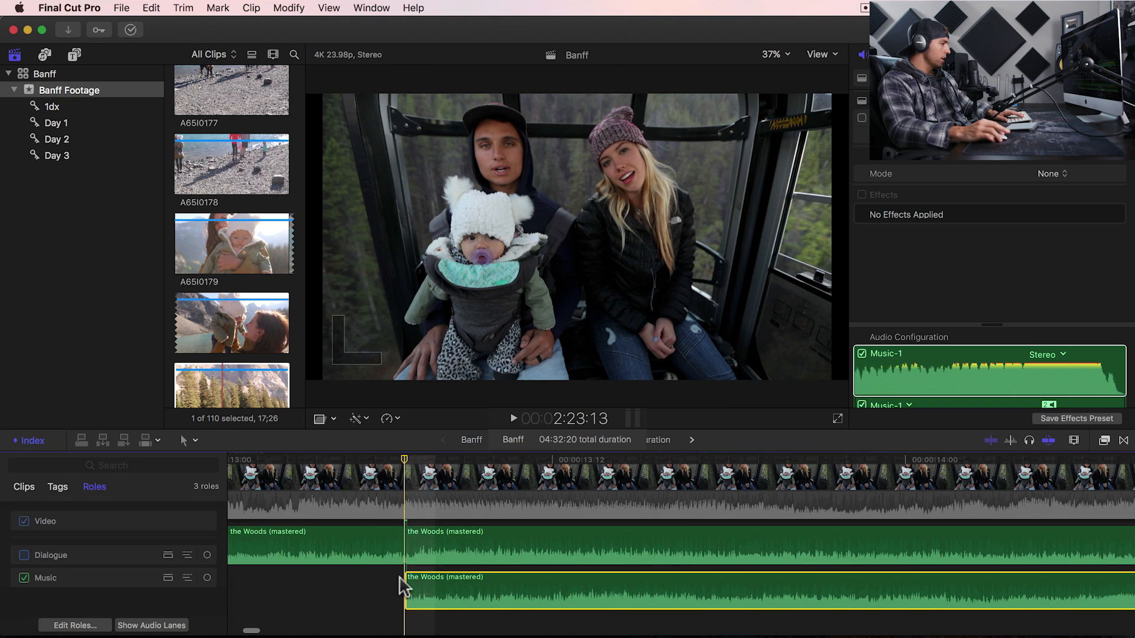
drag(402, 585, 256, 586)
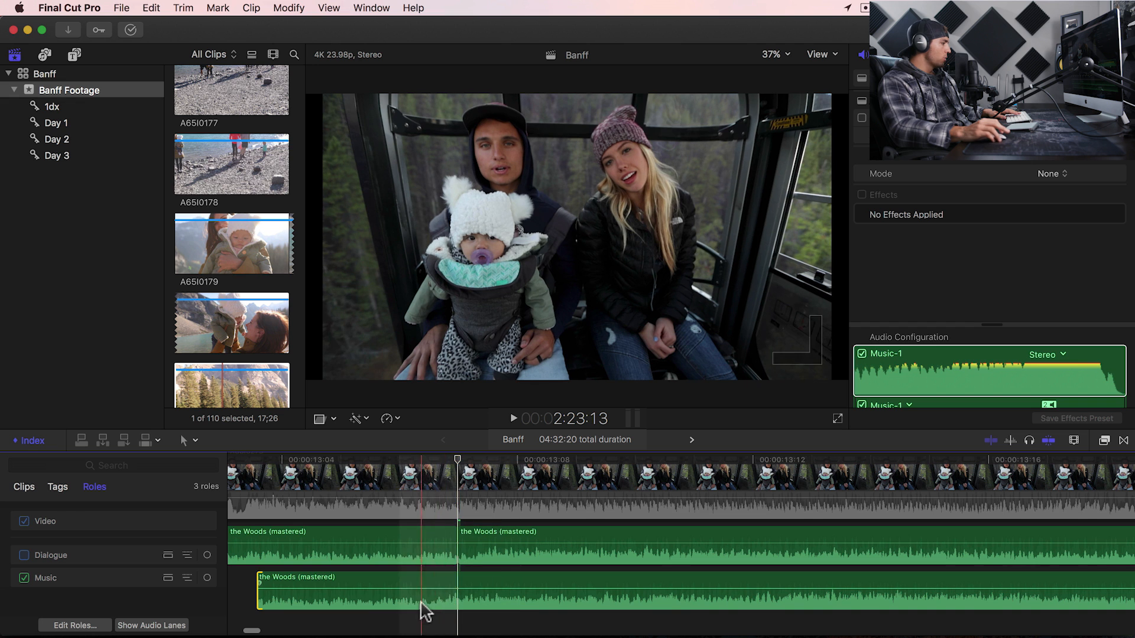
key(super+equal)
drag(514, 594, 443, 587)
key(super+equal)
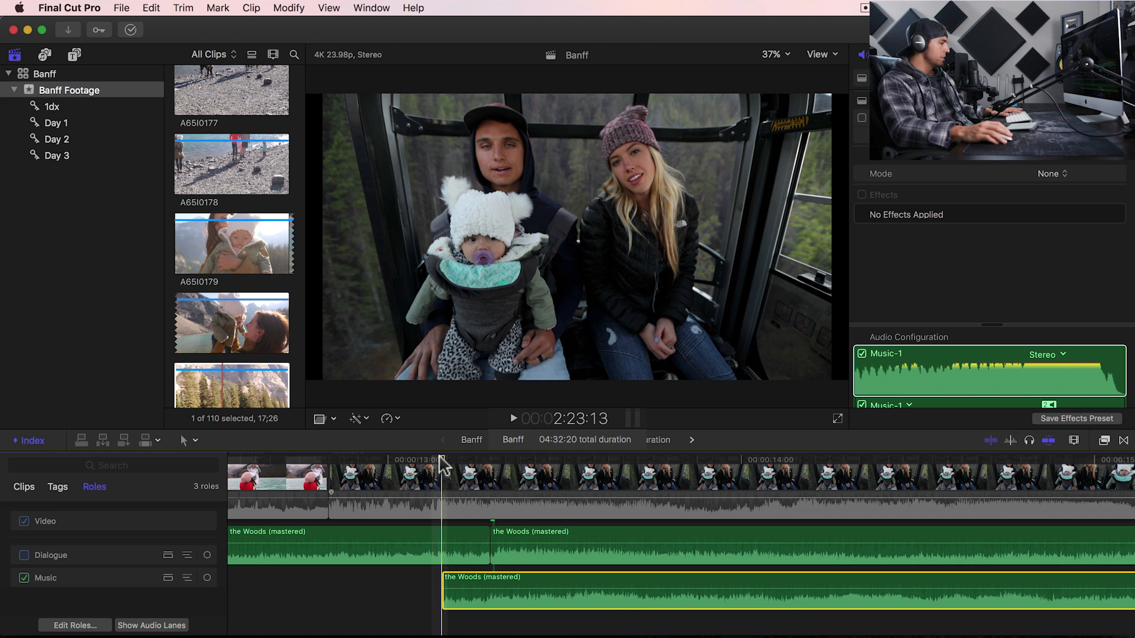
key(super+minus)
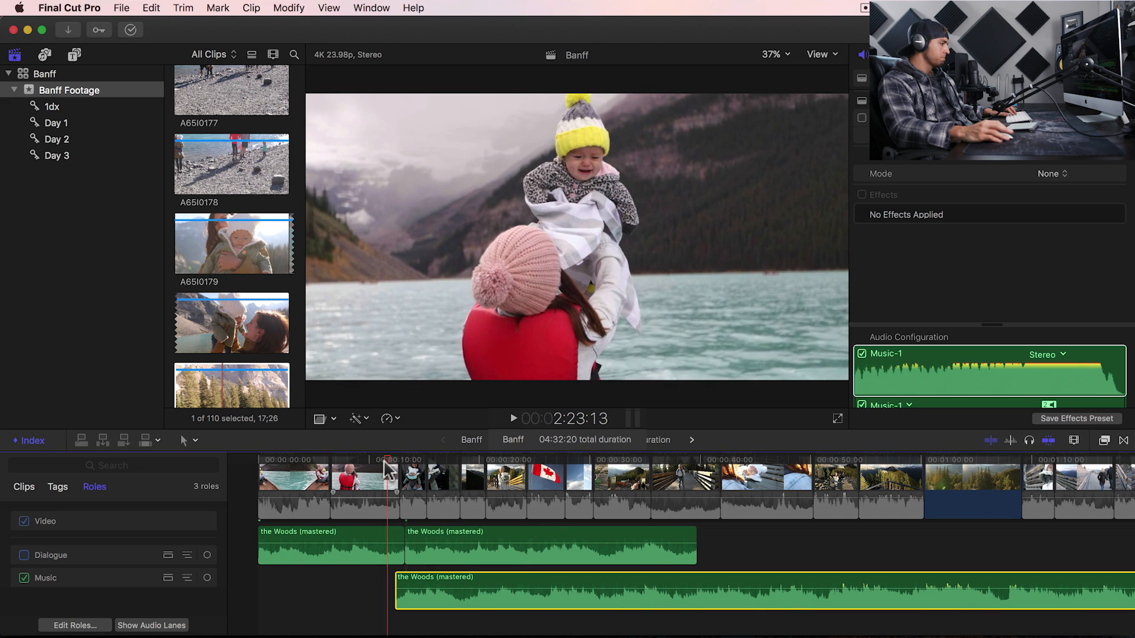
key(space)
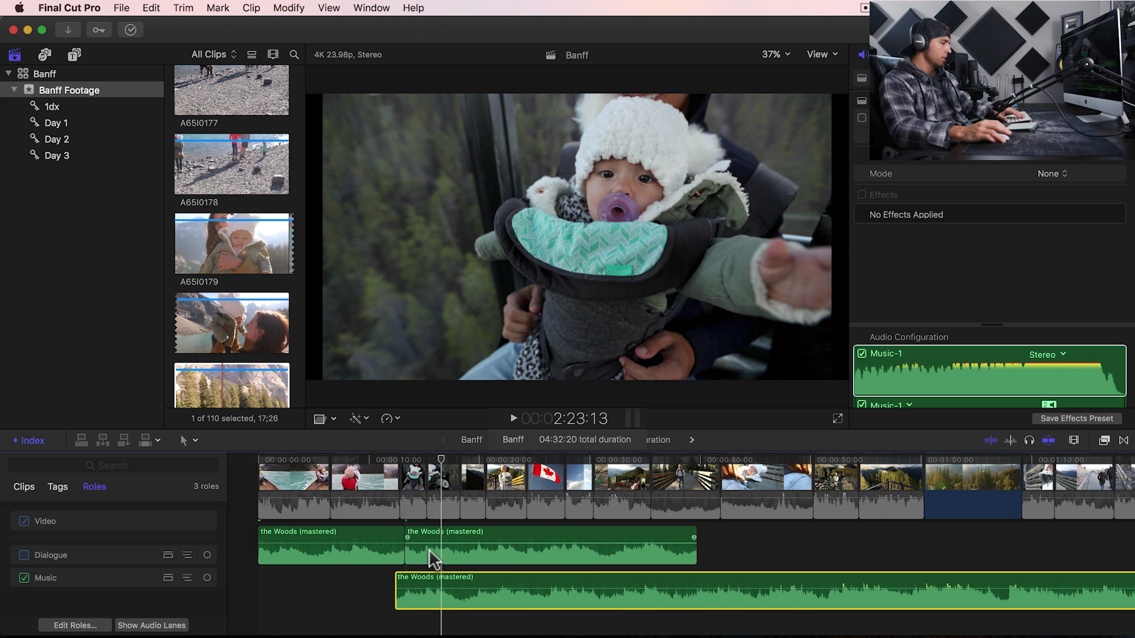
key(super+equal)
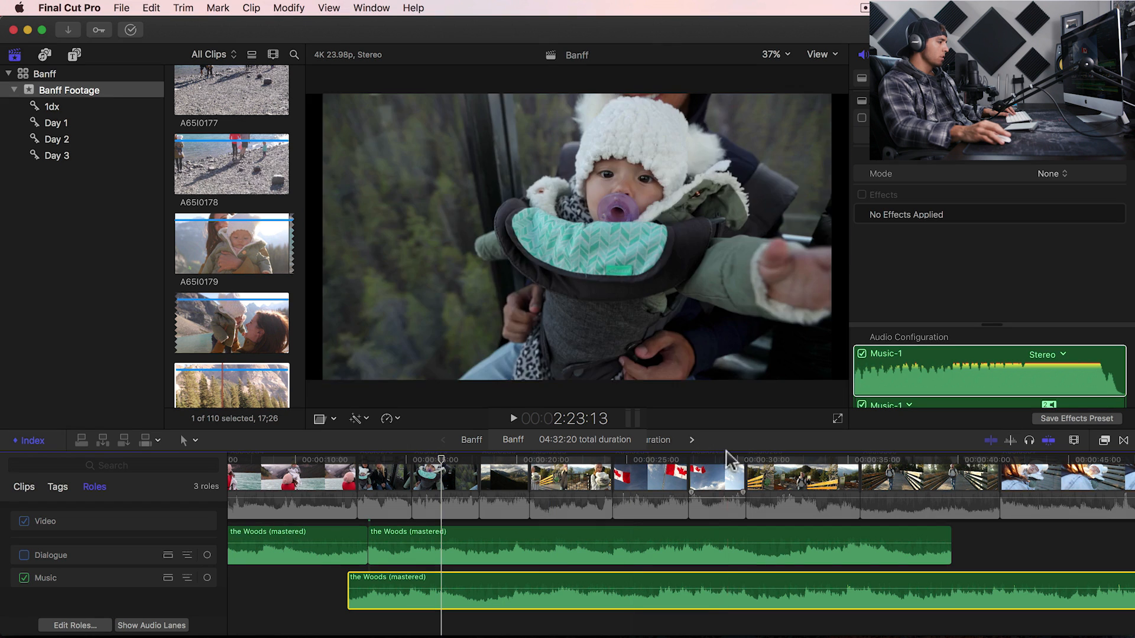
click(717, 463)
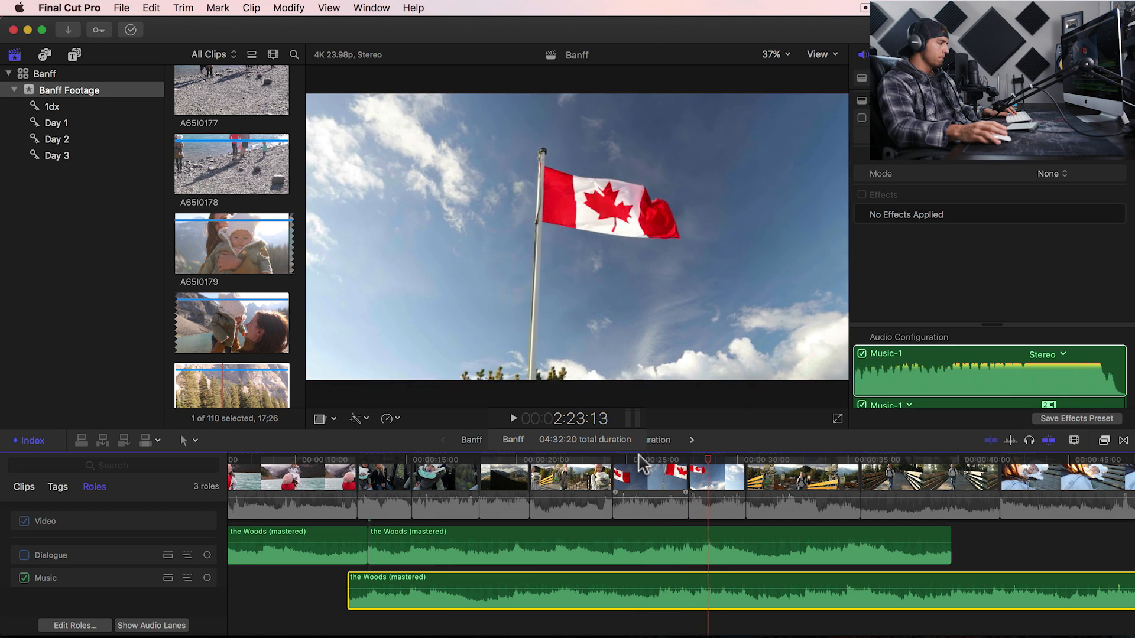
key(space)
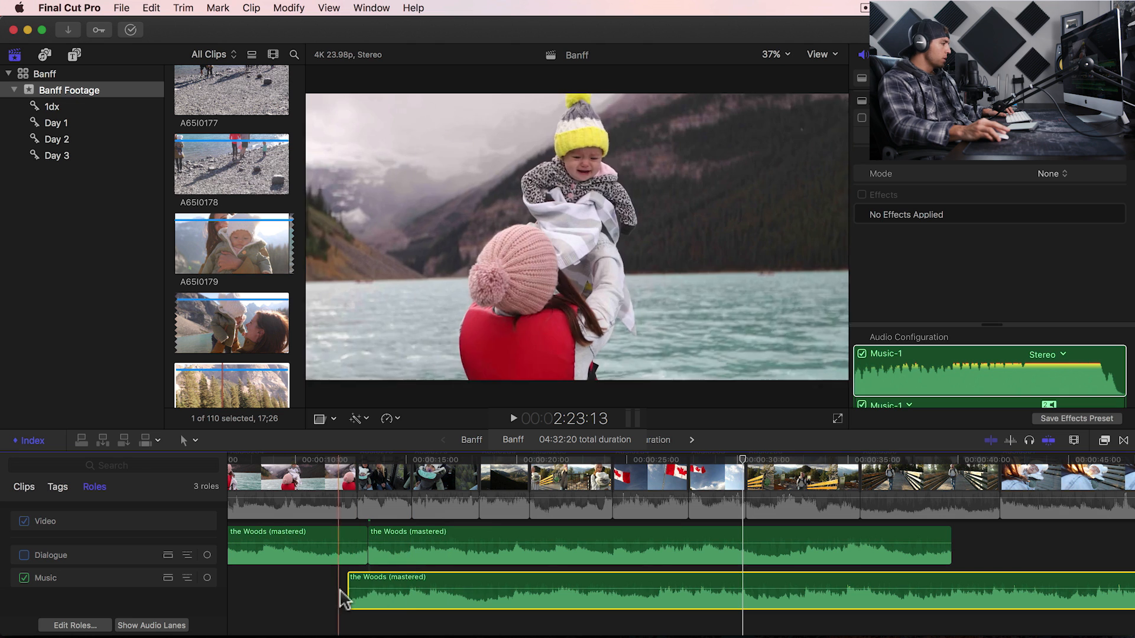
Step: Trim the aligned section's start back to the 13-second cut, delete the overlapping middle section, and play the join
drag(349, 578, 367, 579)
click(392, 553)
key(Delete)
click(319, 472)
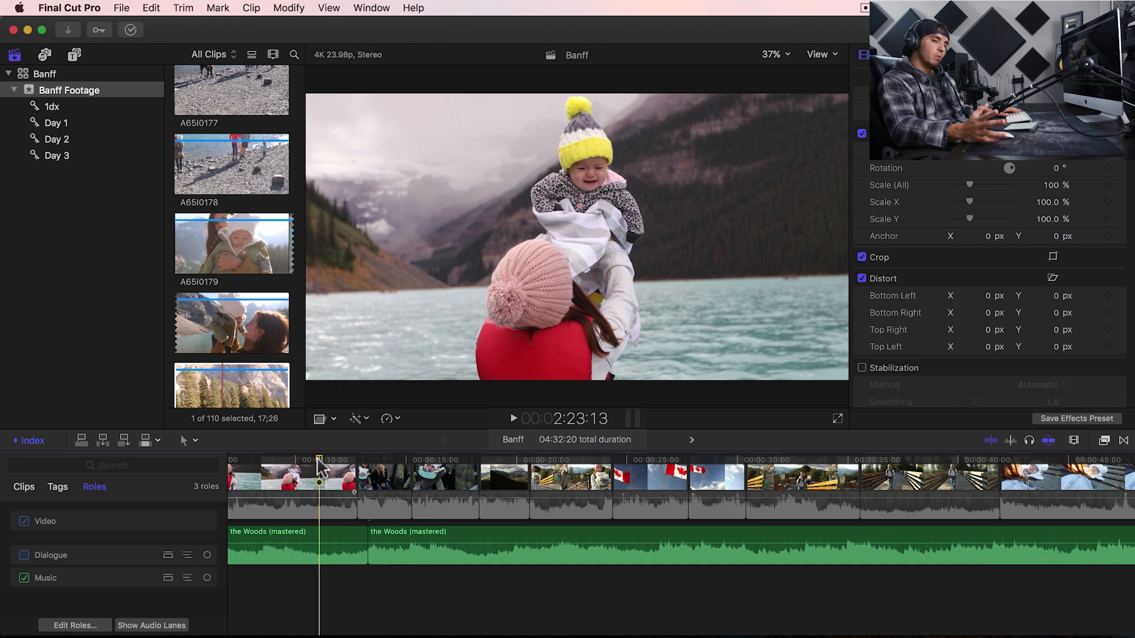
key(space)
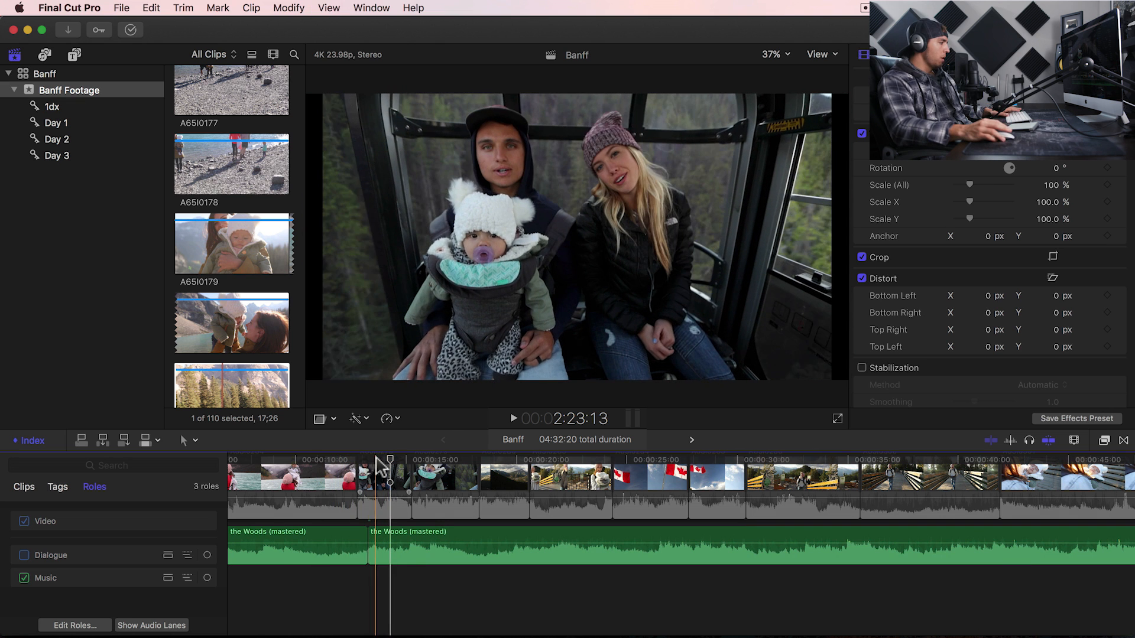
Step: Add an audio crossfade between the two song sections, lengthen it to about 3 seconds, and play it back
click(372, 554)
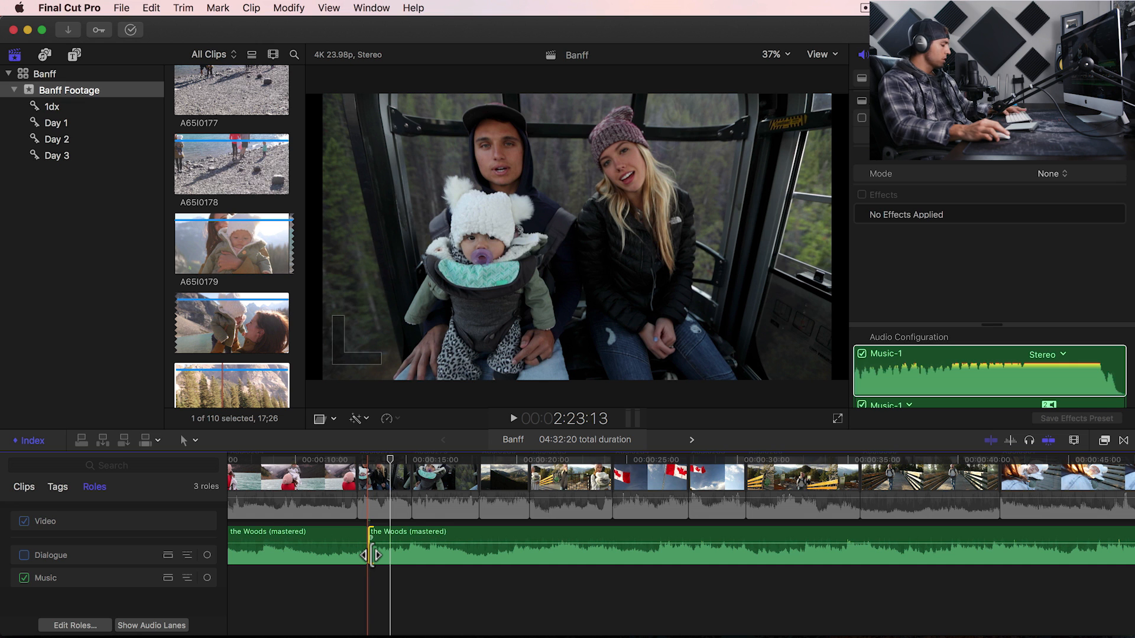
key(super+t)
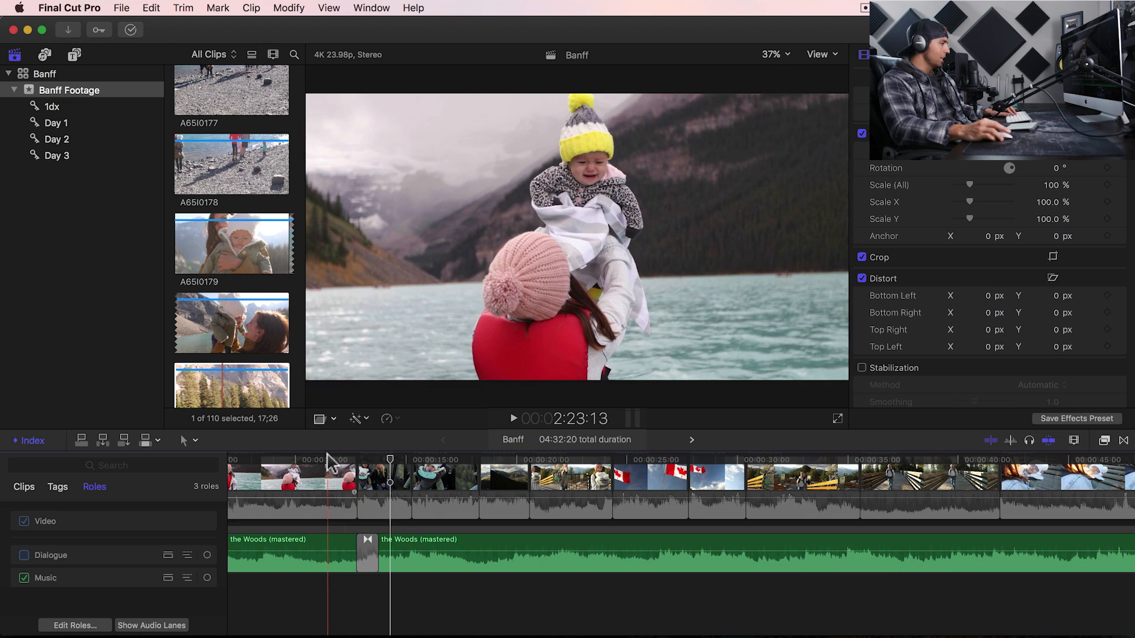
key(space)
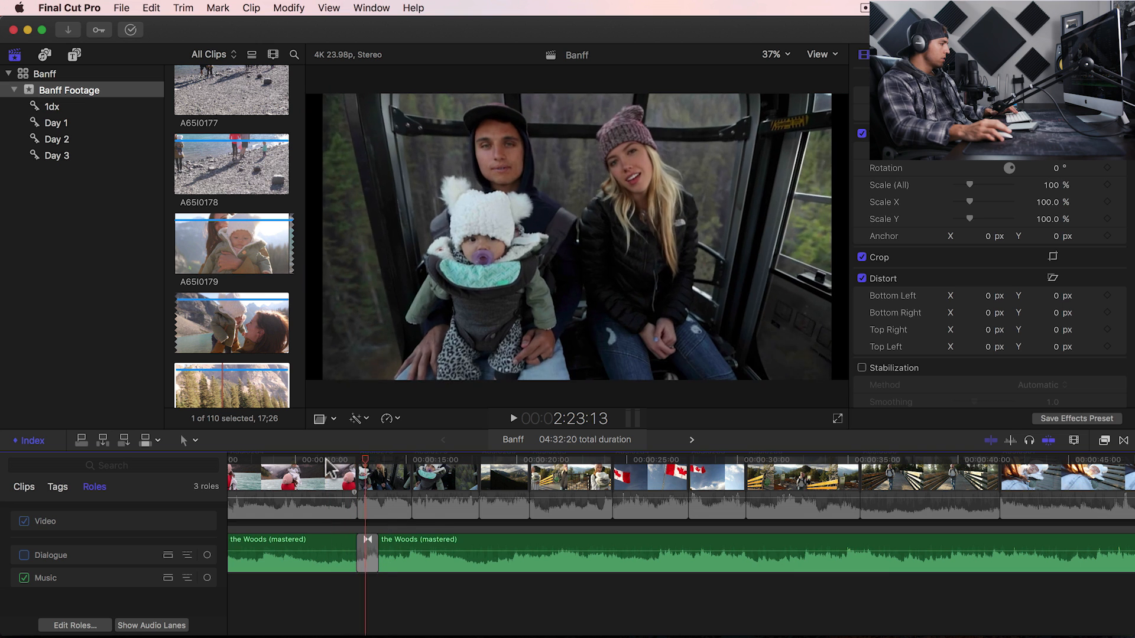
drag(356, 547, 331, 547)
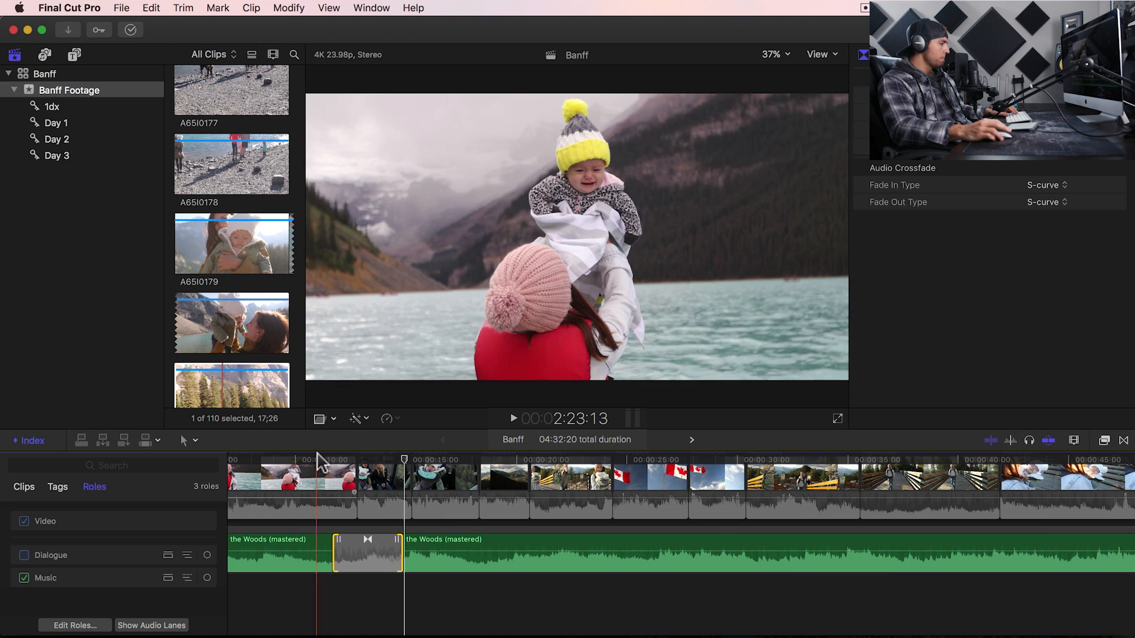
key(space)
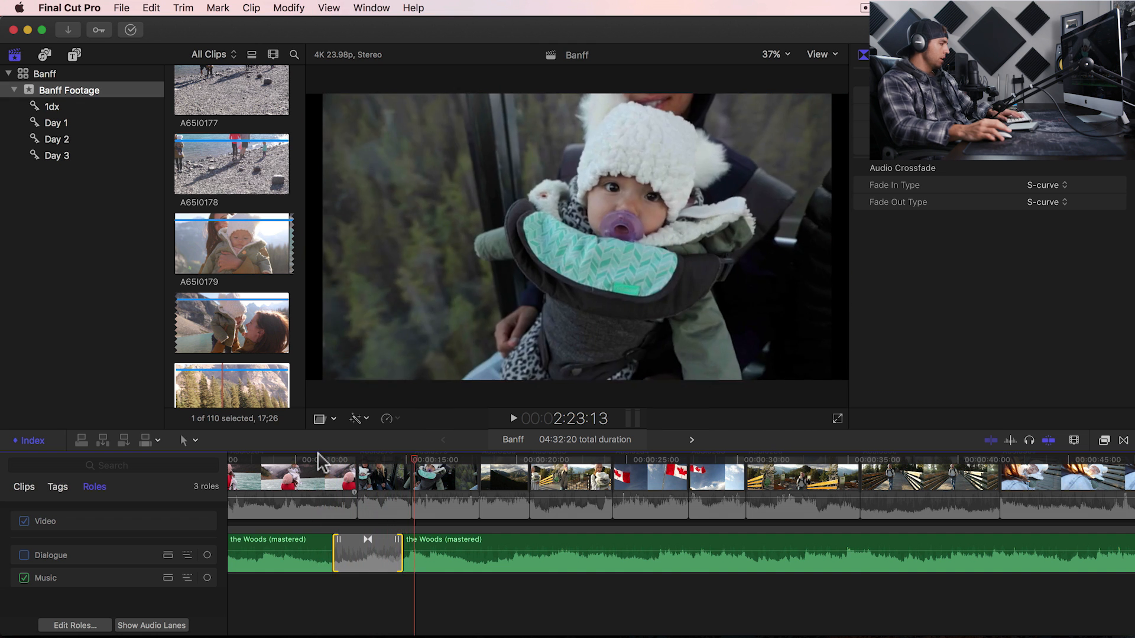
Step: Delete the crossfaded song under the video and close the empty gap so the pre-cut song segments follow the last video clip
key(super+minus)
key(super+minus)
key(super+minus)
key(space)
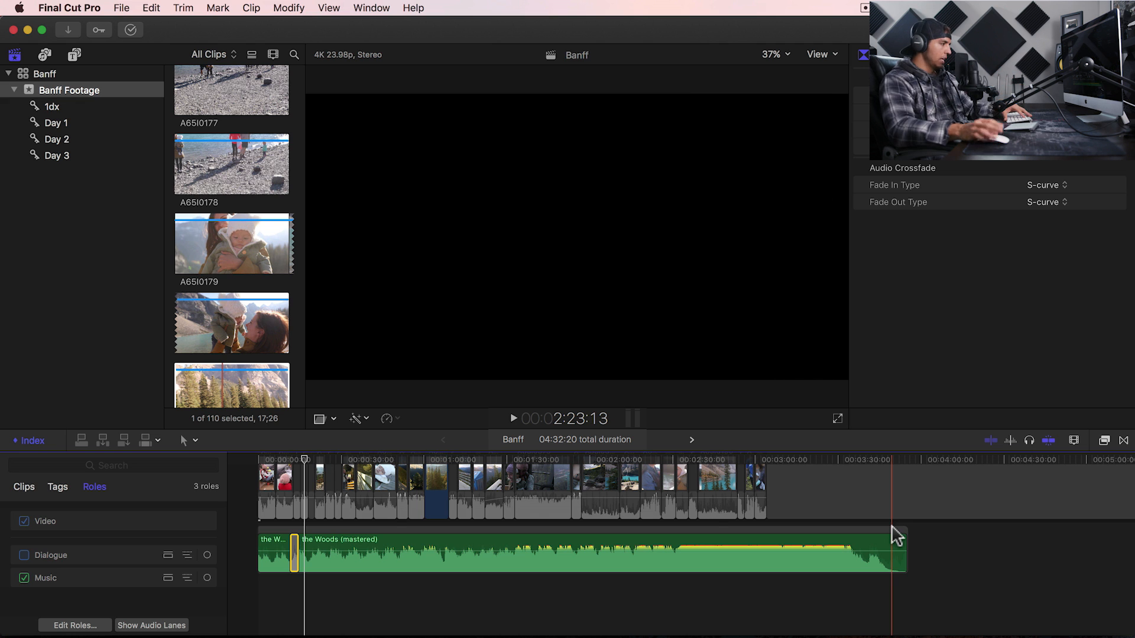
key(super+minus)
key(super+minus)
key(super+minus)
drag(562, 535, 258, 603)
drag(399, 537, 246, 568)
key(Delete)
mouse_move(596, 478)
mouse_down()
mouse_move(255, 578)
mouse_move(246, 554)
mouse_up()
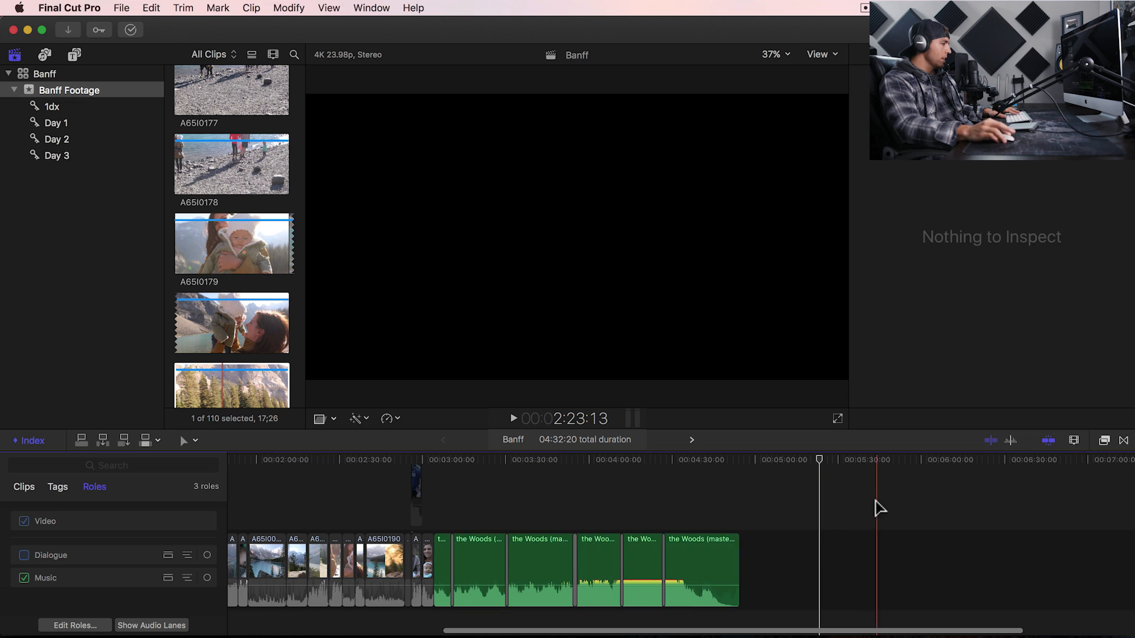
Step: Combine the cut song segments after the last video clip into one compound clip, attach it under the video's start, and play it
drag(876, 501, 443, 579)
key(alt+g)
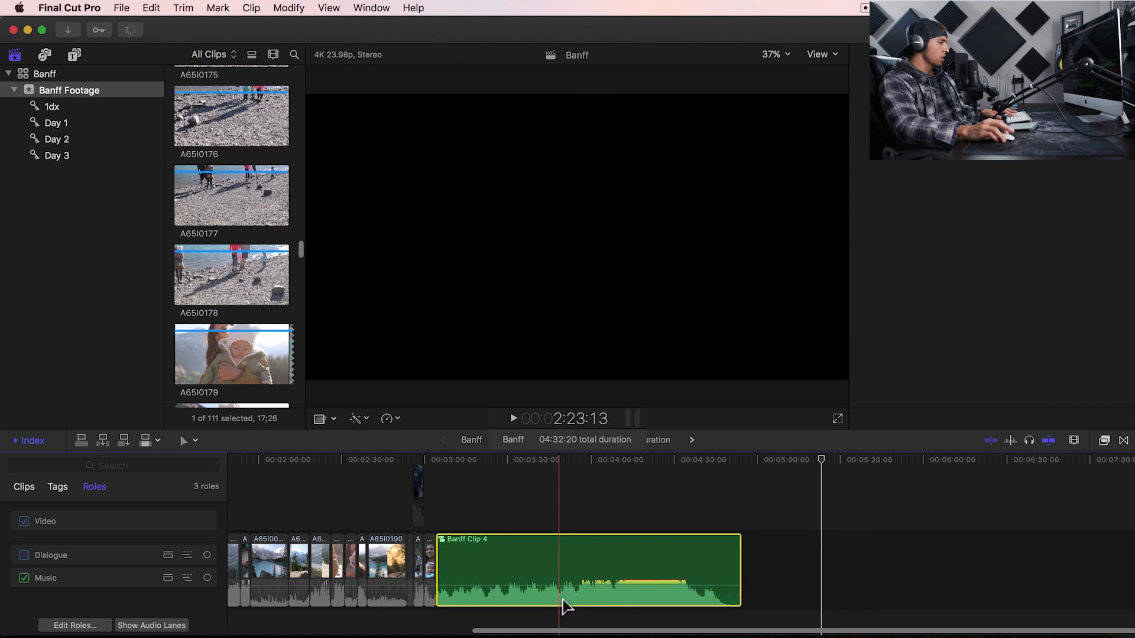
scroll(565, 584, down, 2)
key(shift+z)
drag(849, 534, 340, 605)
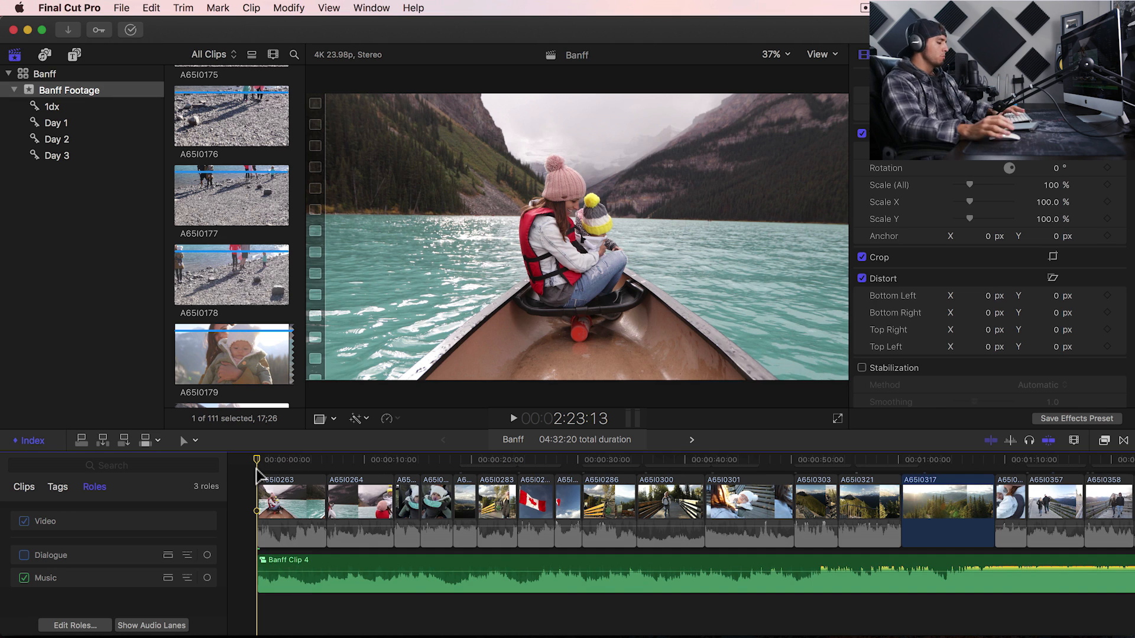
key(space)
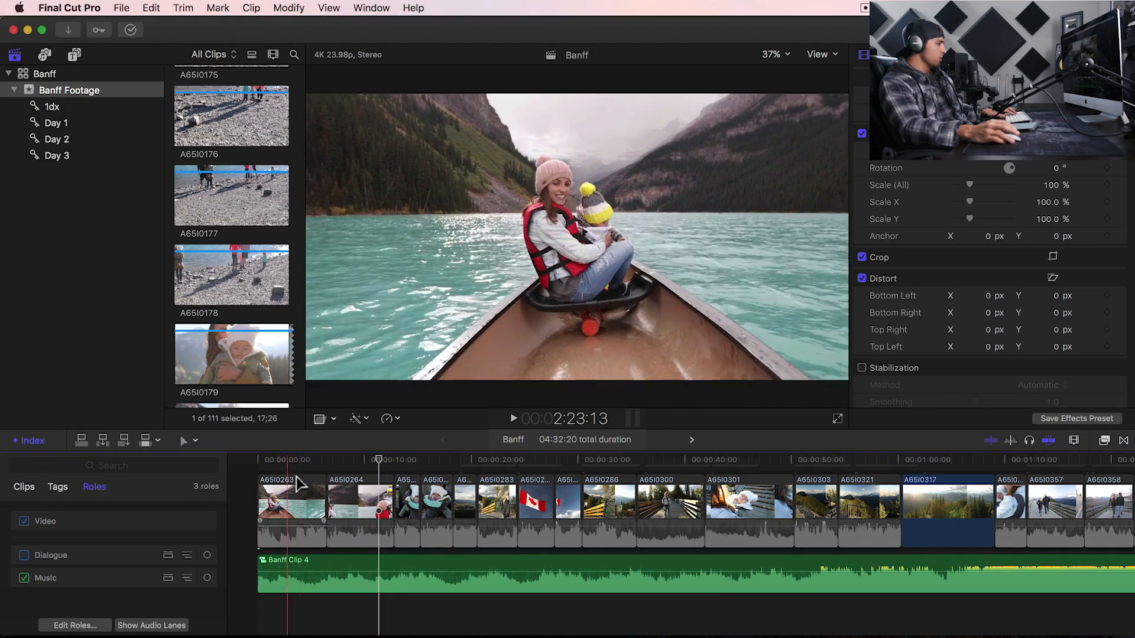
Step: Move lake clip A65I0083 to the start of the video and clip A65I0190 to the end of the sequence
key(super+minus)
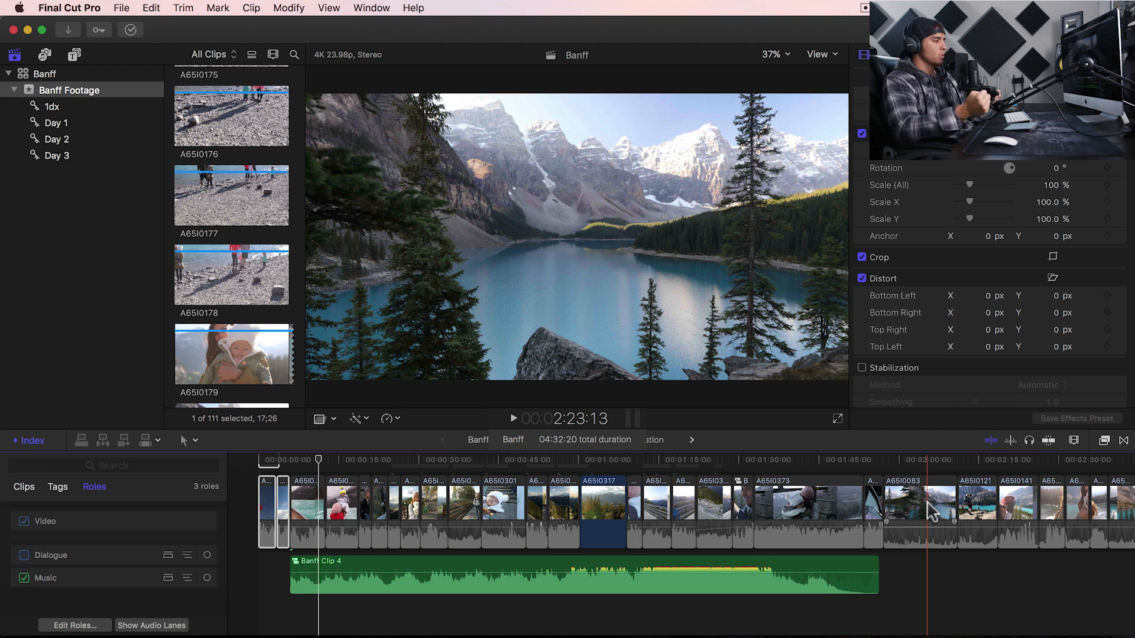
drag(932, 511, 262, 511)
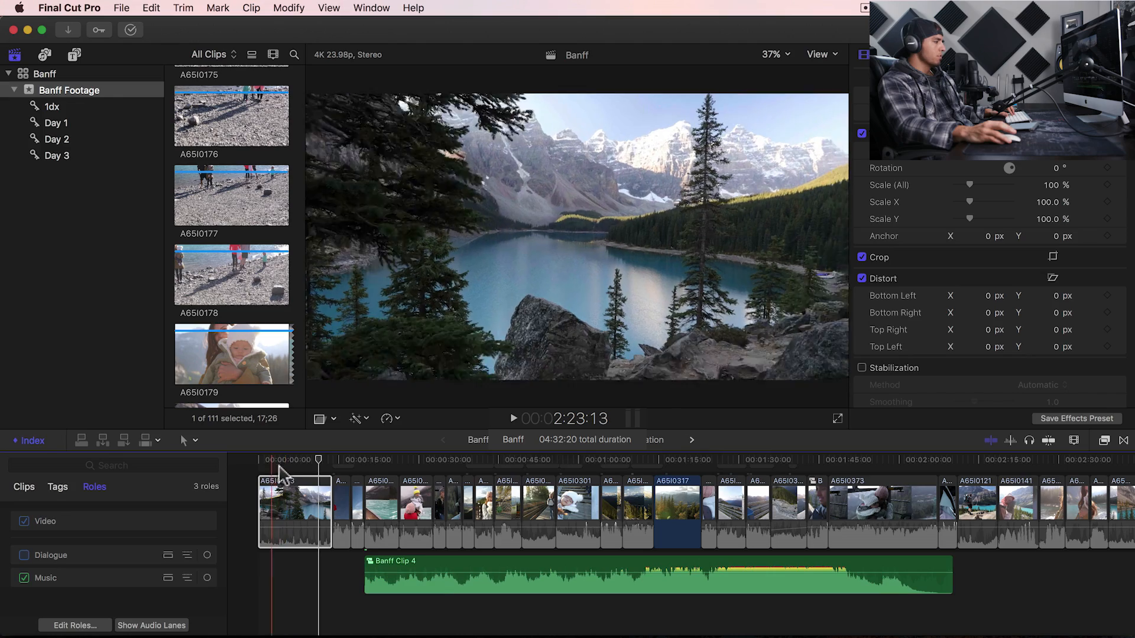
key(super+minus)
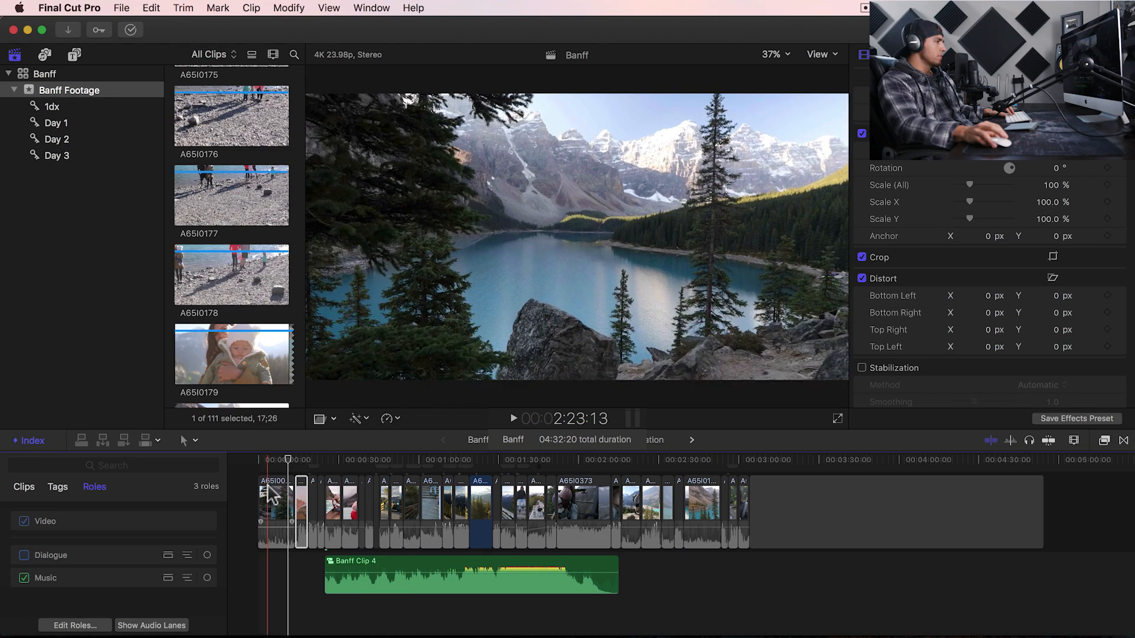
drag(712, 507, 763, 503)
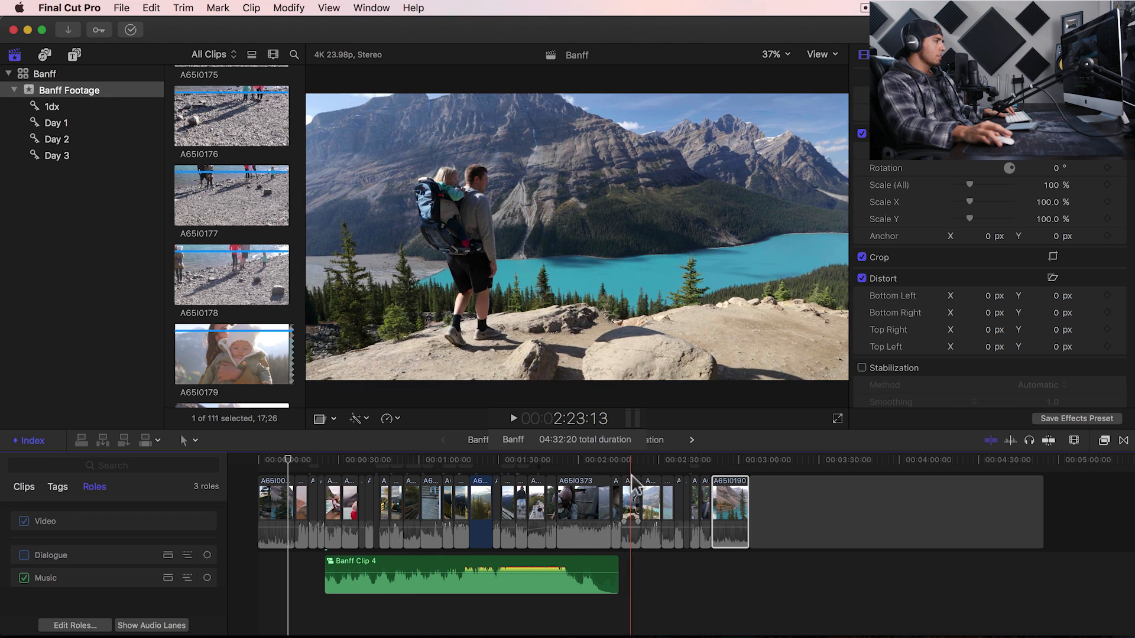
Step: Move clips A65I0121 and A65I0317 so they follow the opening lake clip A65I0083
drag(635, 502, 290, 509)
click(502, 499)
drag(505, 502, 331, 503)
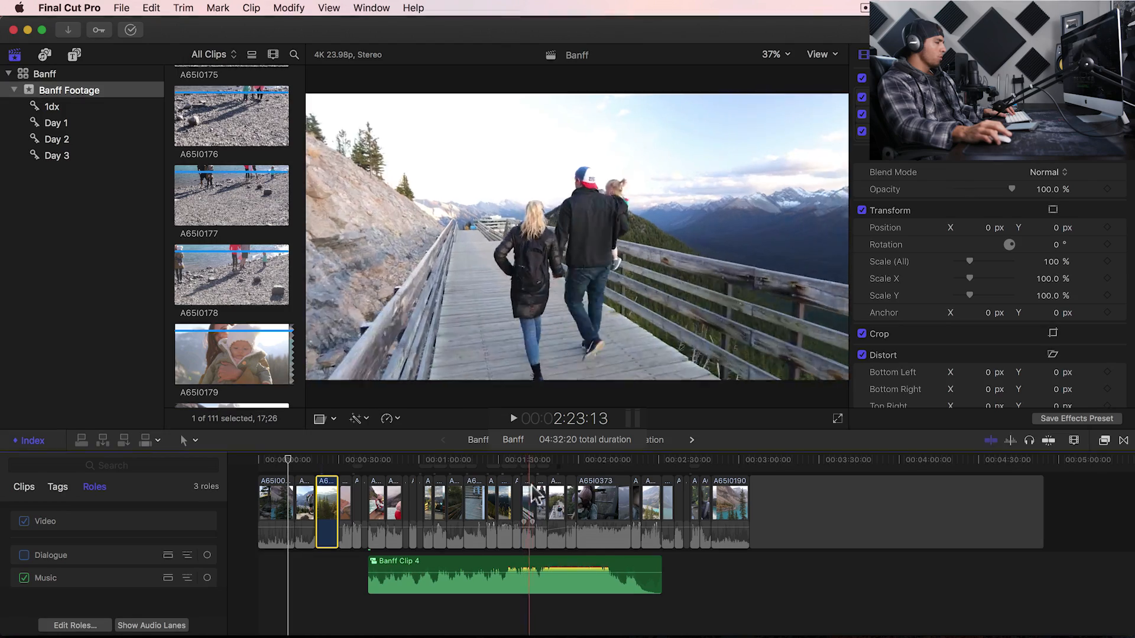
Step: Realign the compound song clip with the start of the video and play the opening up to the first beat change
drag(430, 569, 316, 561)
click(254, 469)
key(super+equal)
key(super+equal)
key(super+equal)
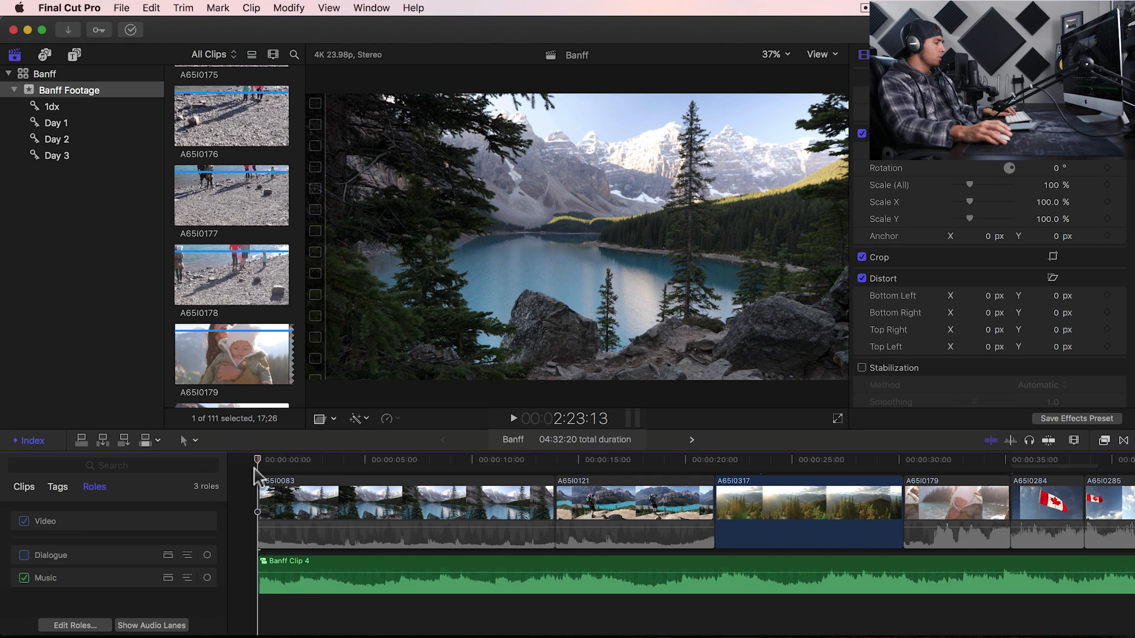
key(space)
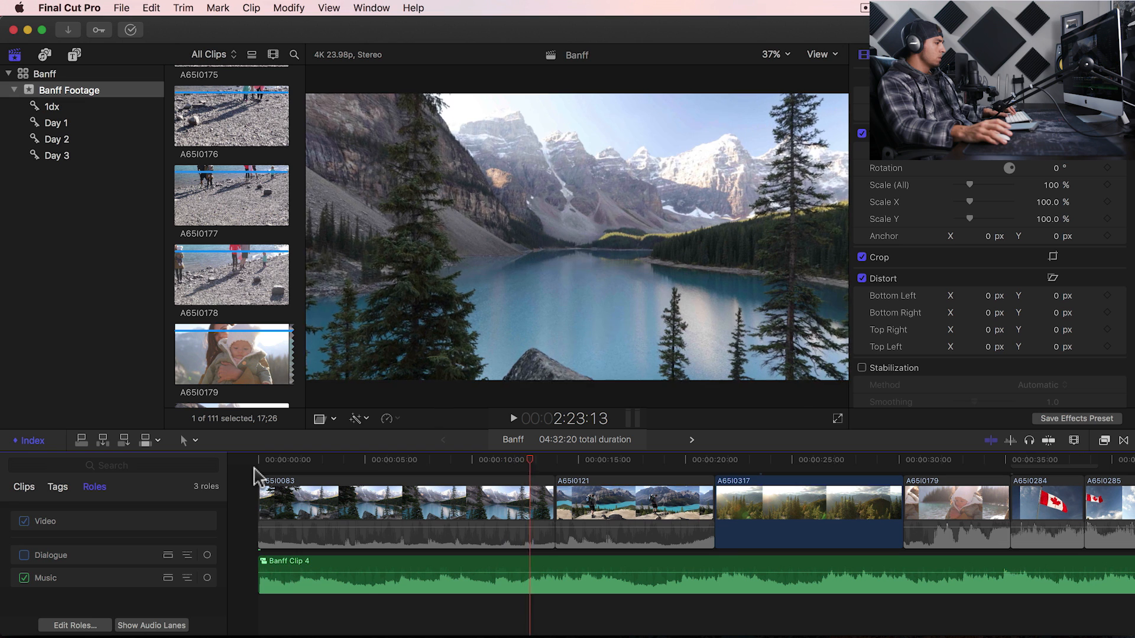
key(space)
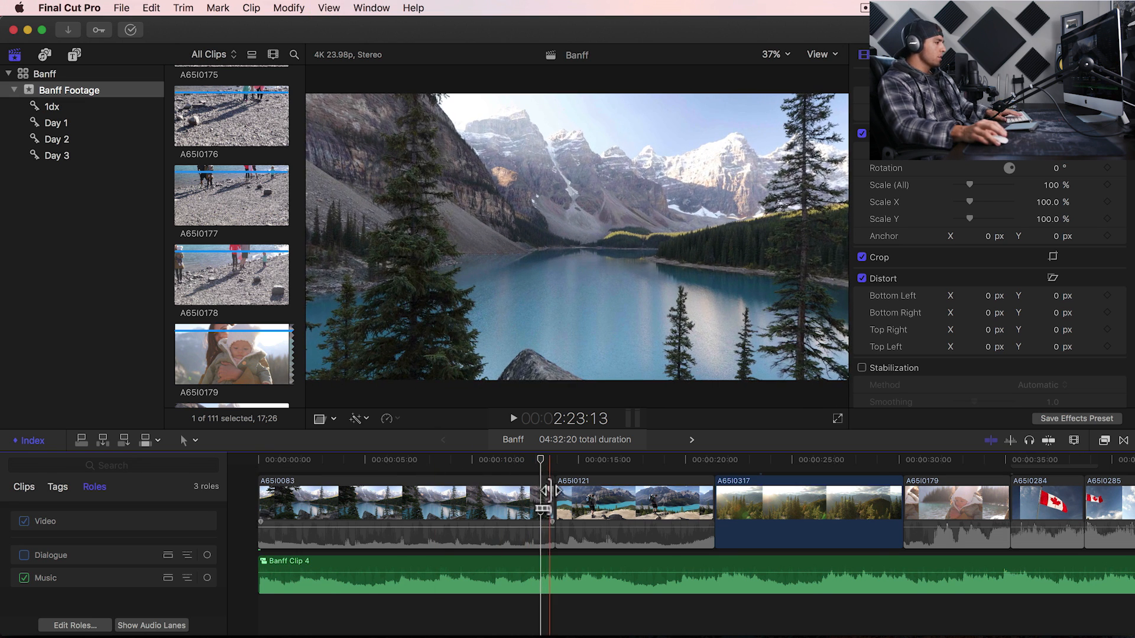
Step: Trim the end of clip A65I0083 to the beat at about 13 seconds and play the cut
key(super+equal)
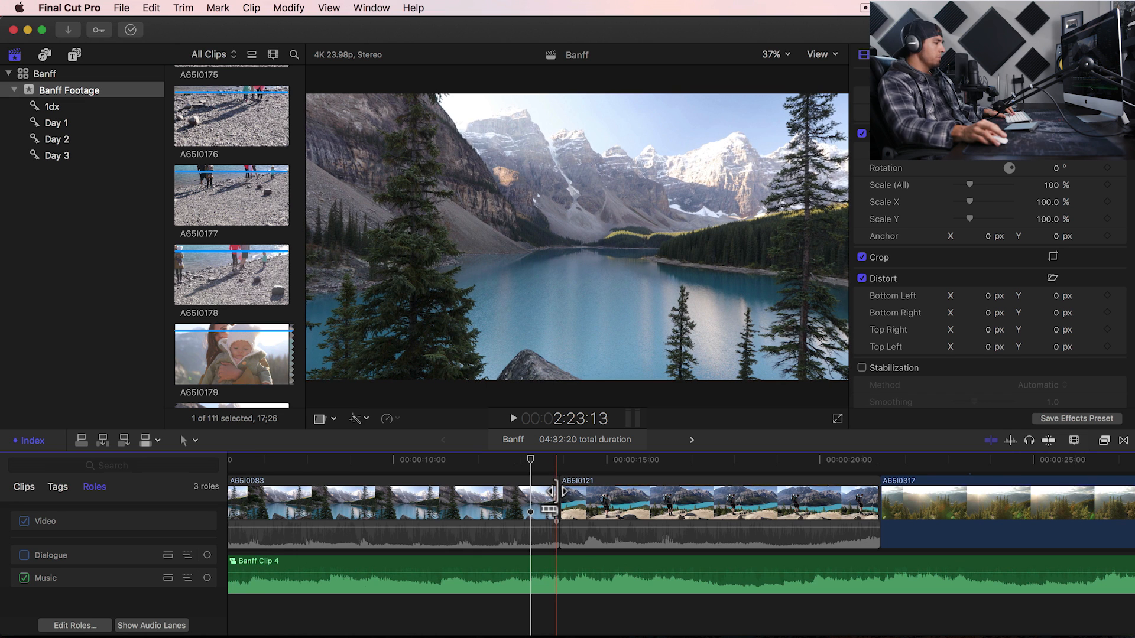
drag(555, 499, 530, 499)
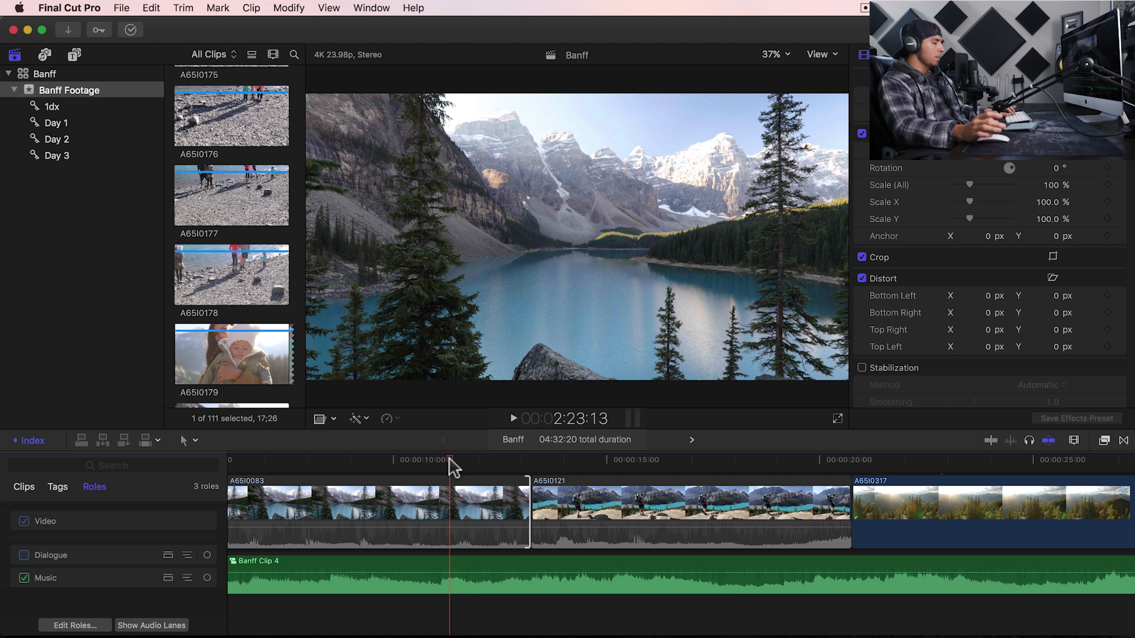
key(space)
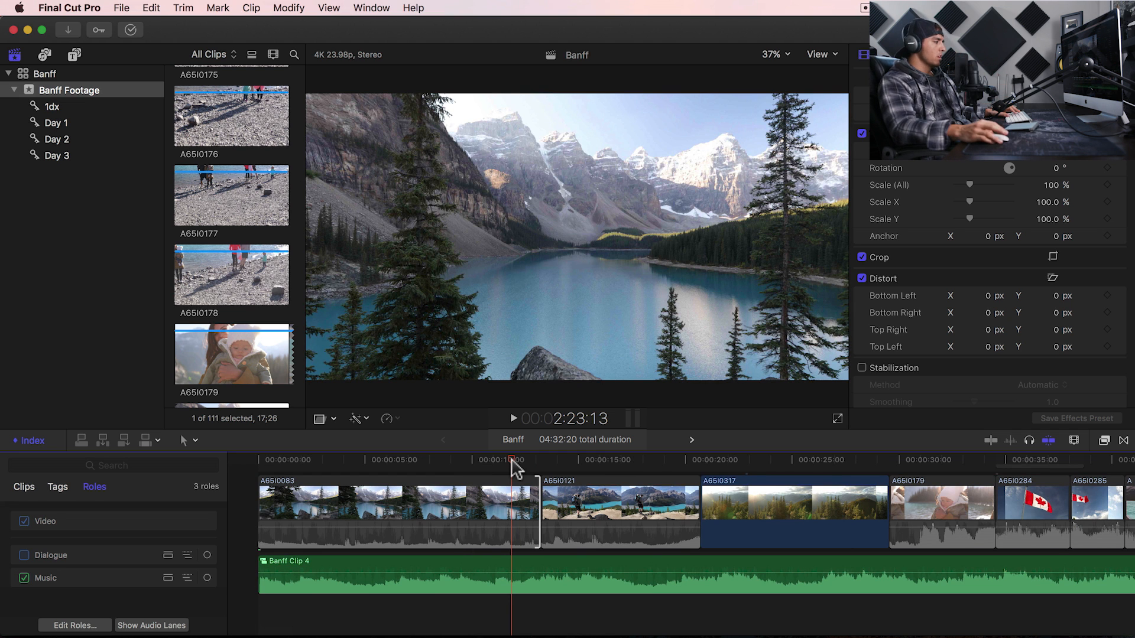
Step: Replay the opening, trim the end of clip A65I0121 to the beat at about 20 seconds, and play the cut
click(256, 461)
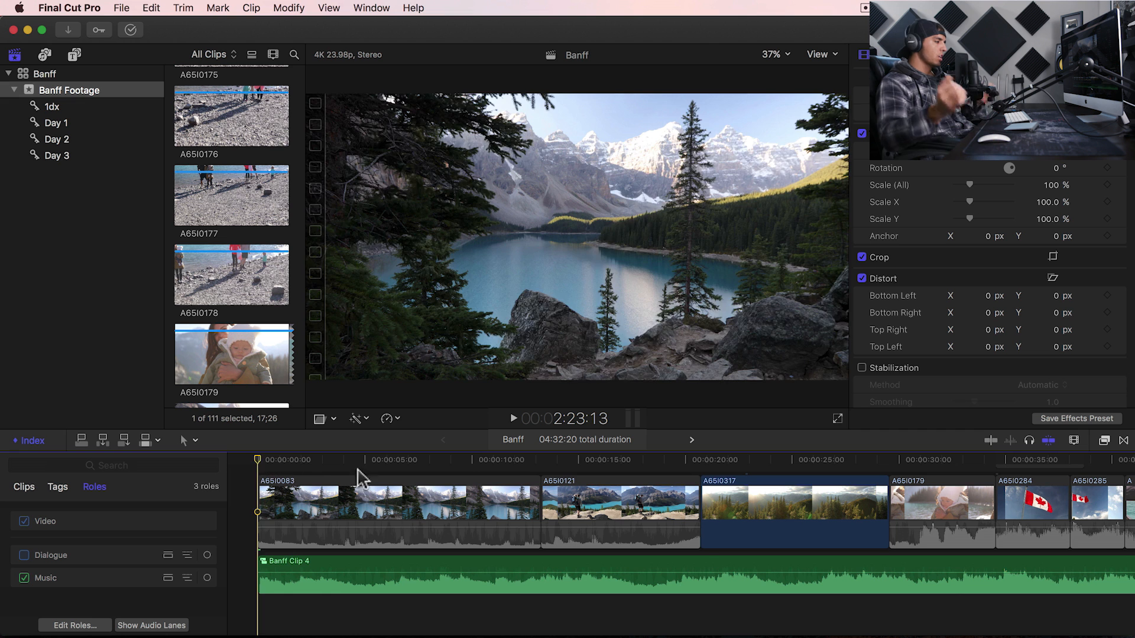
click(516, 462)
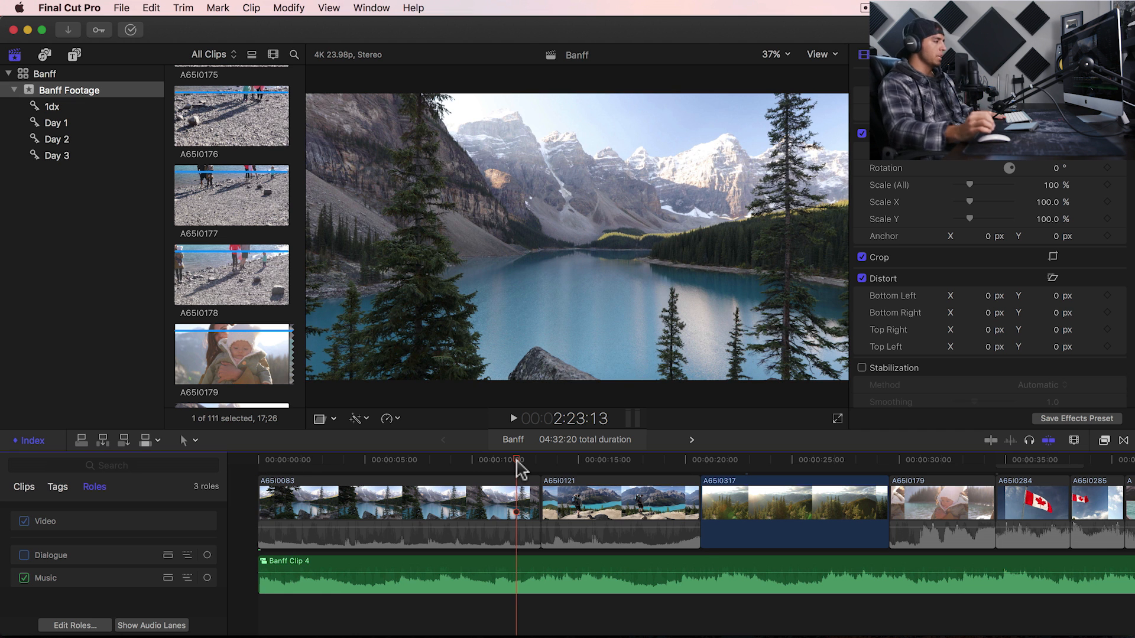
drag(517, 461, 481, 461)
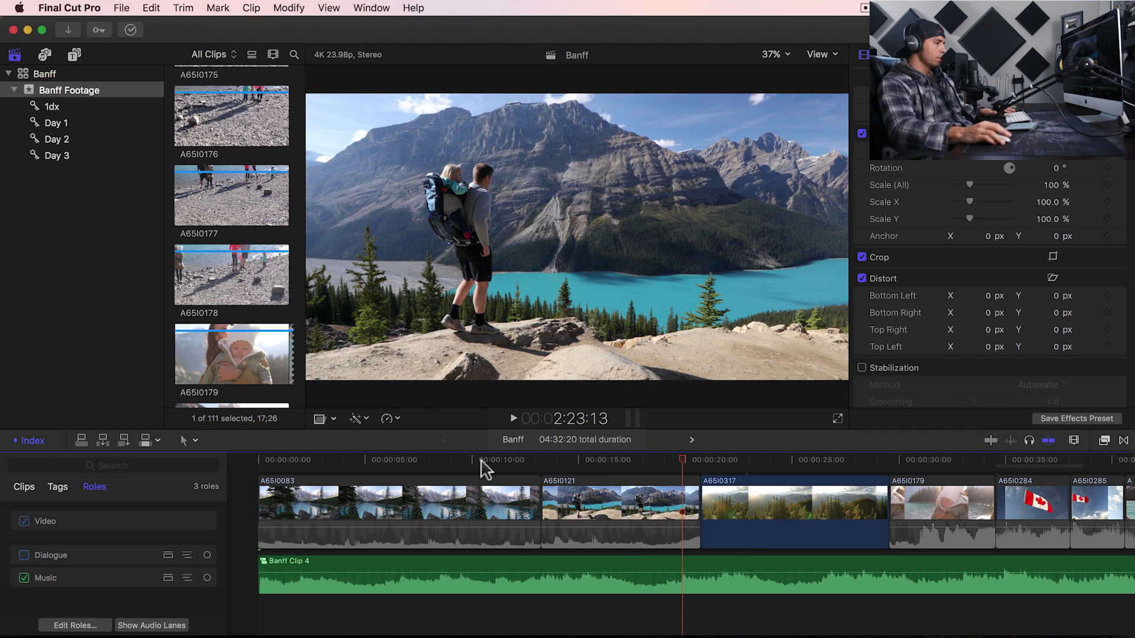
drag(695, 499, 682, 499)
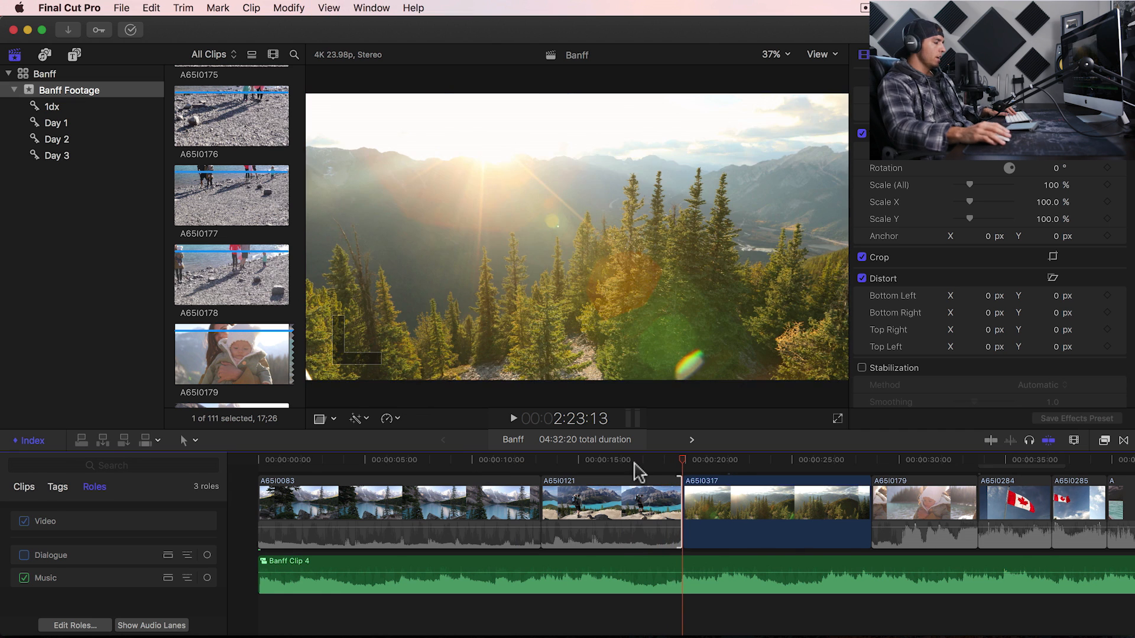
click(633, 463)
key(space)
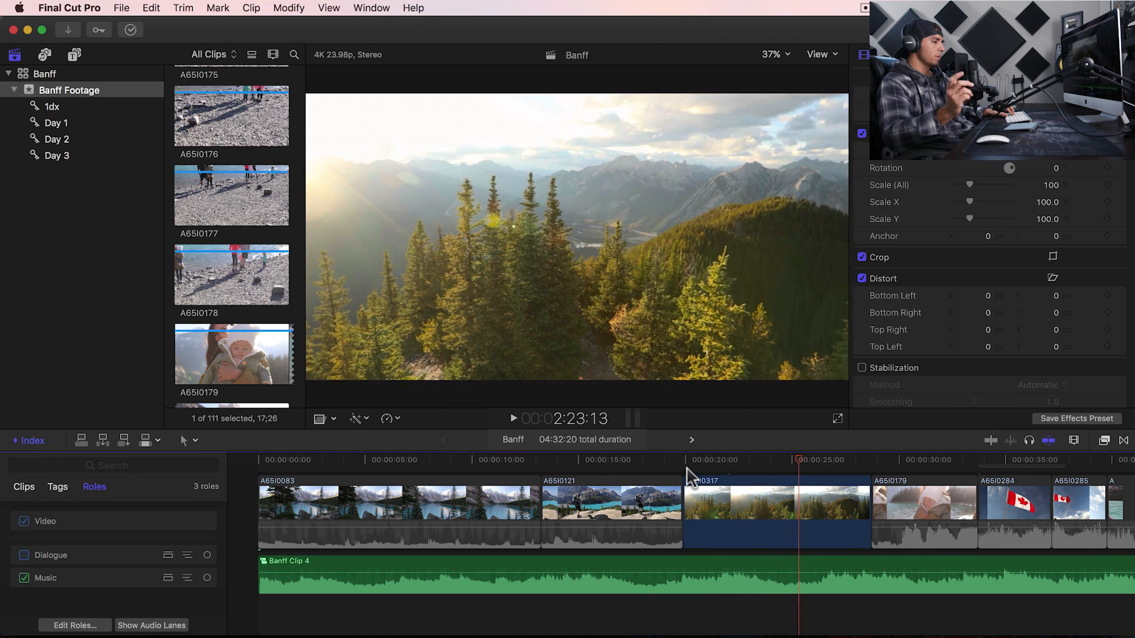
Step: Trim the end of forest clip A65I0317 to the beat at about 26 seconds and play the transition into A65I0179
click(800, 467)
drag(864, 514, 814, 517)
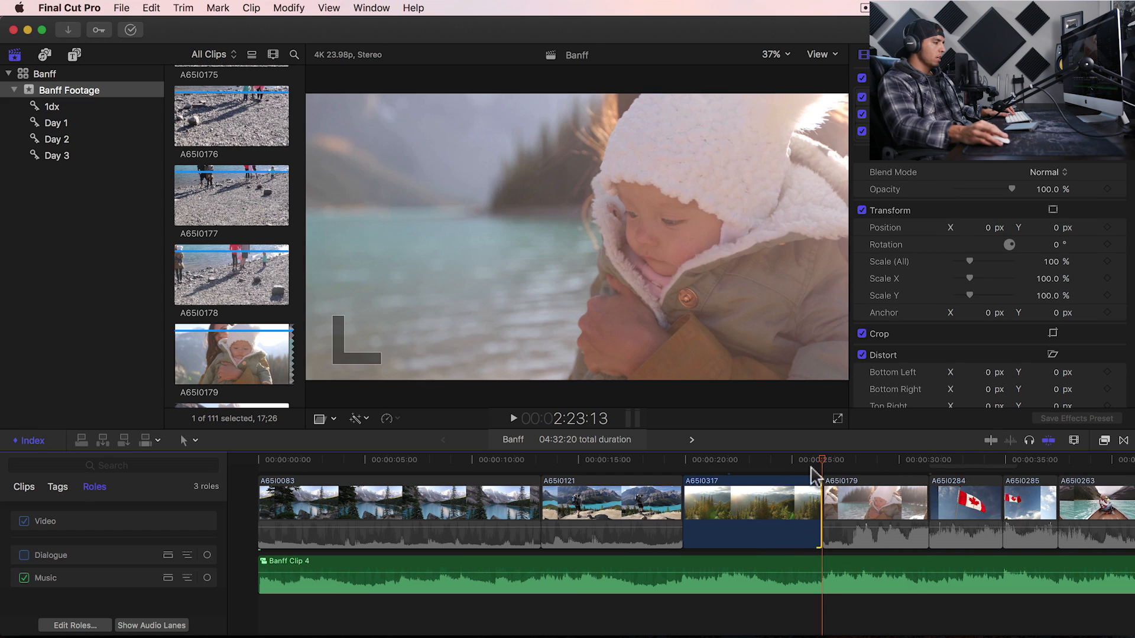
click(785, 463)
key(space)
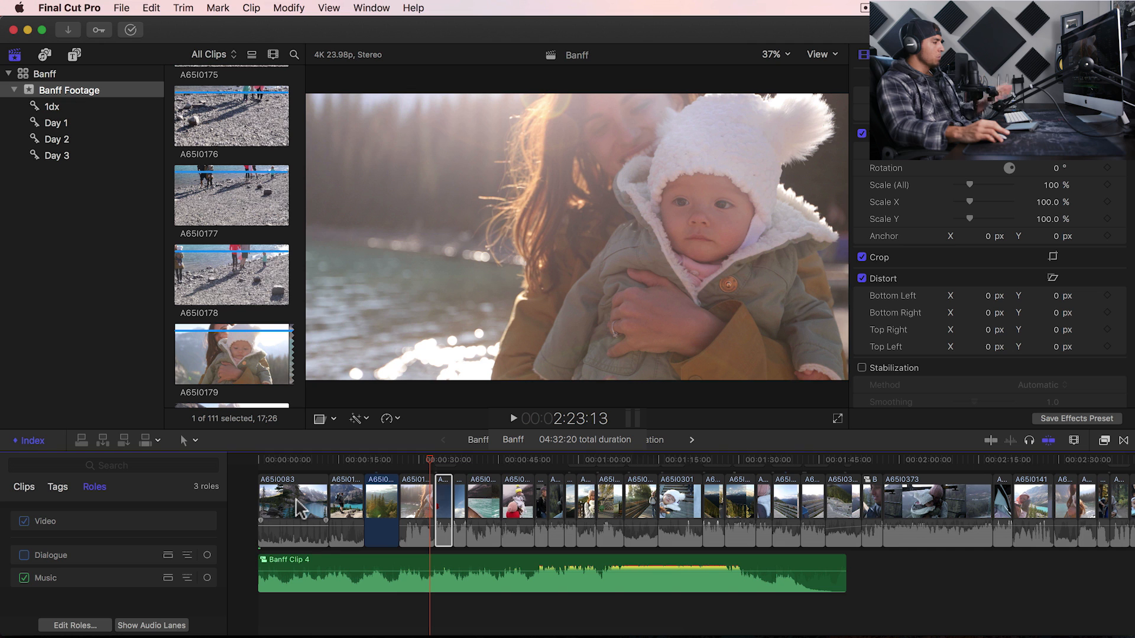
click(295, 508)
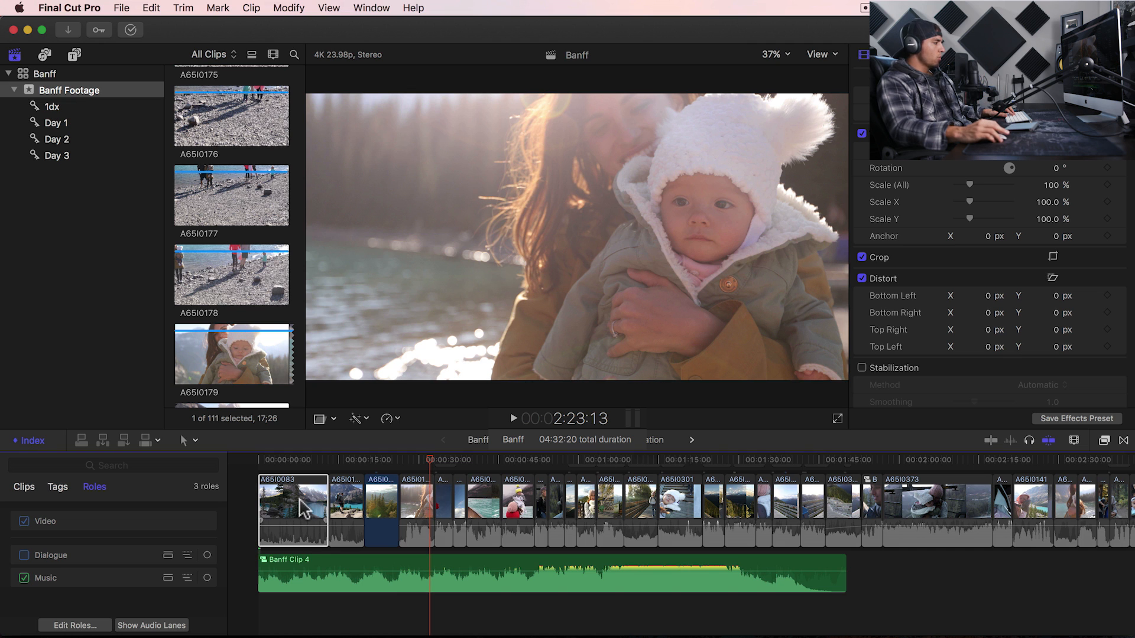
click(349, 505)
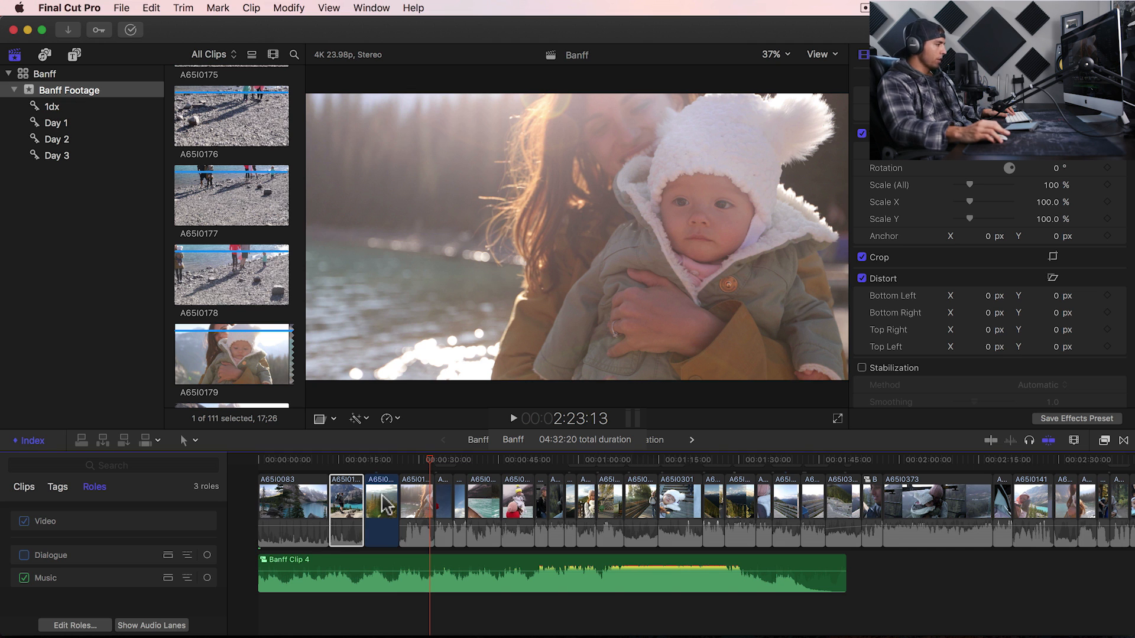
click(382, 496)
click(421, 497)
Step: Adjust the ends of the flag clips A65I0284 and A65I0285 to the song's beats and play on through the canoe clip
key(super+equal)
key(super+equal)
click(425, 473)
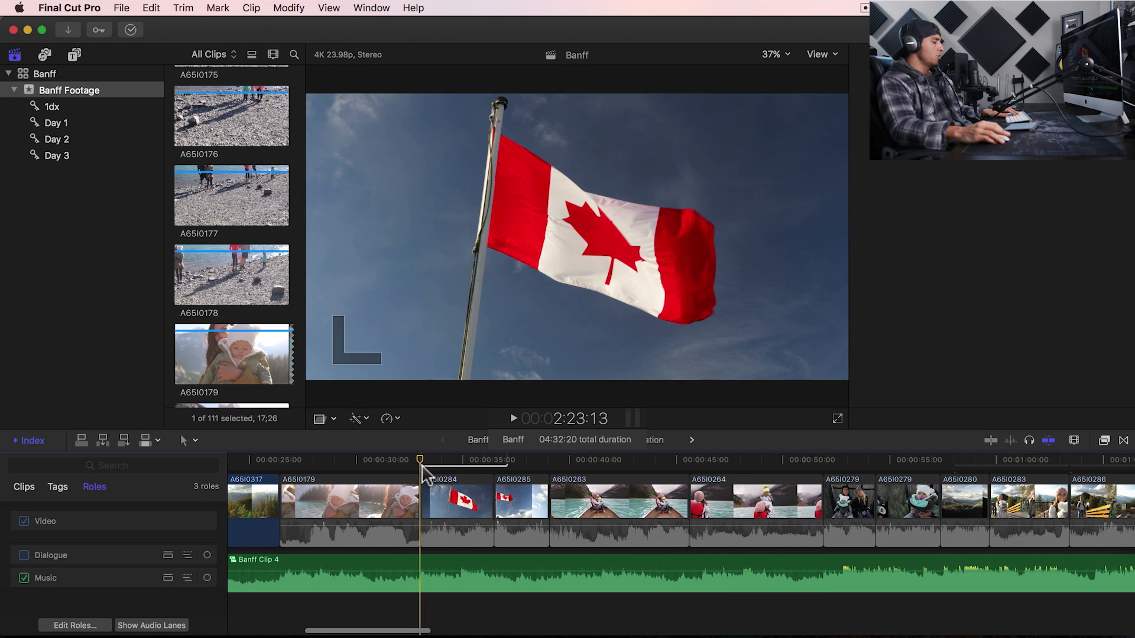
key(super+equal)
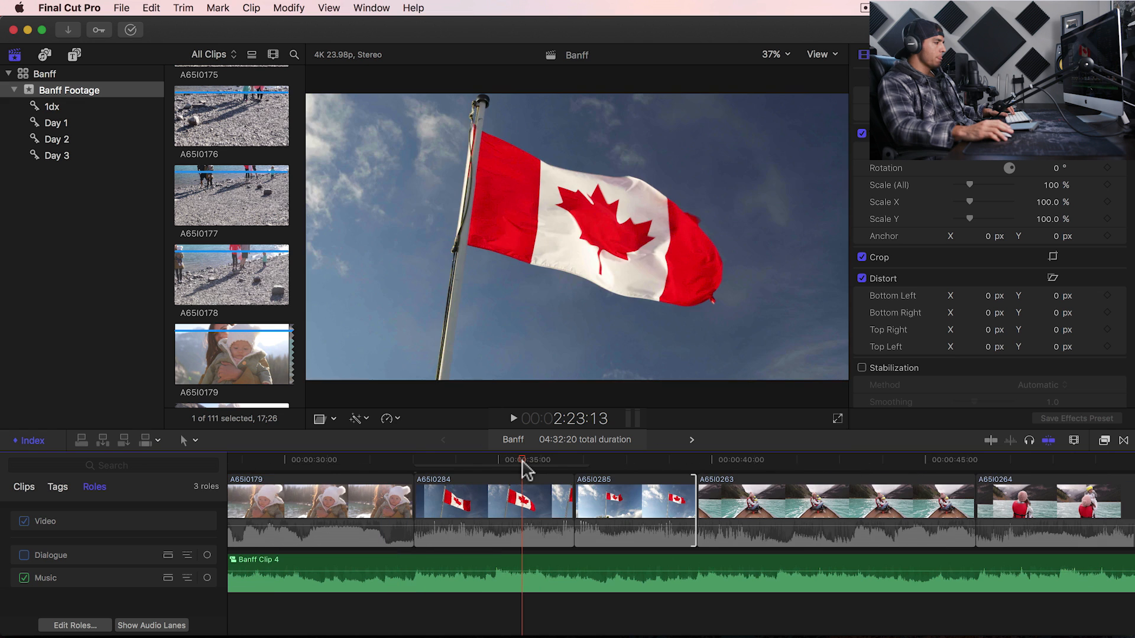
key(space)
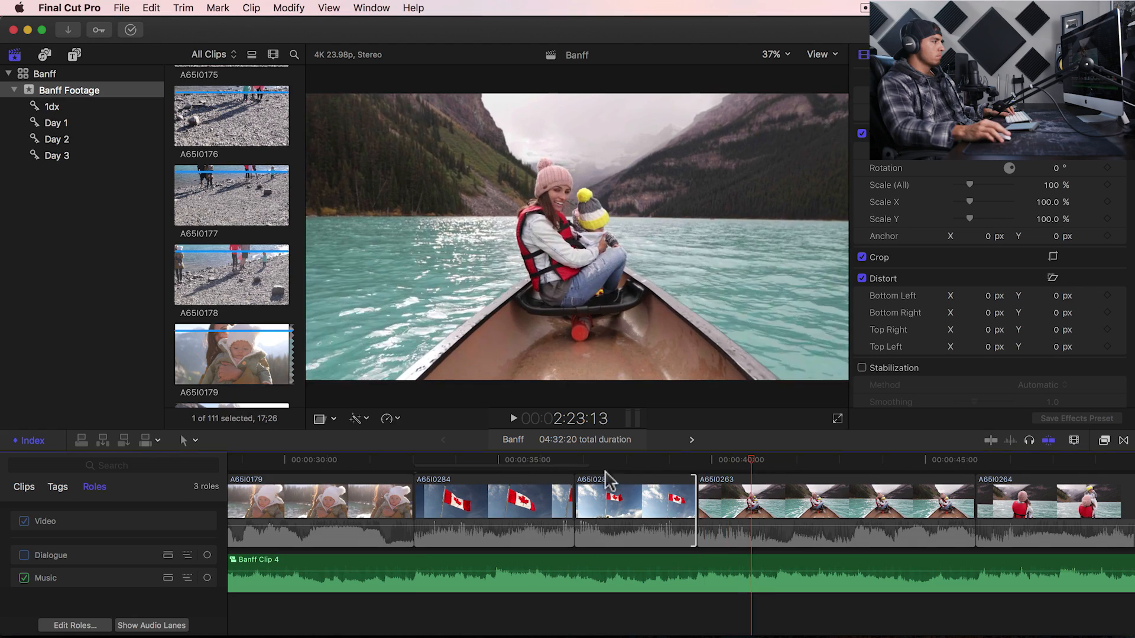
Step: Extend the end of clip A65I0263 to the beat at about 46 seconds and A65I0264 to the beat at about 53 seconds
scroll(742, 526, right, 2)
scroll(742, 526, right, 1)
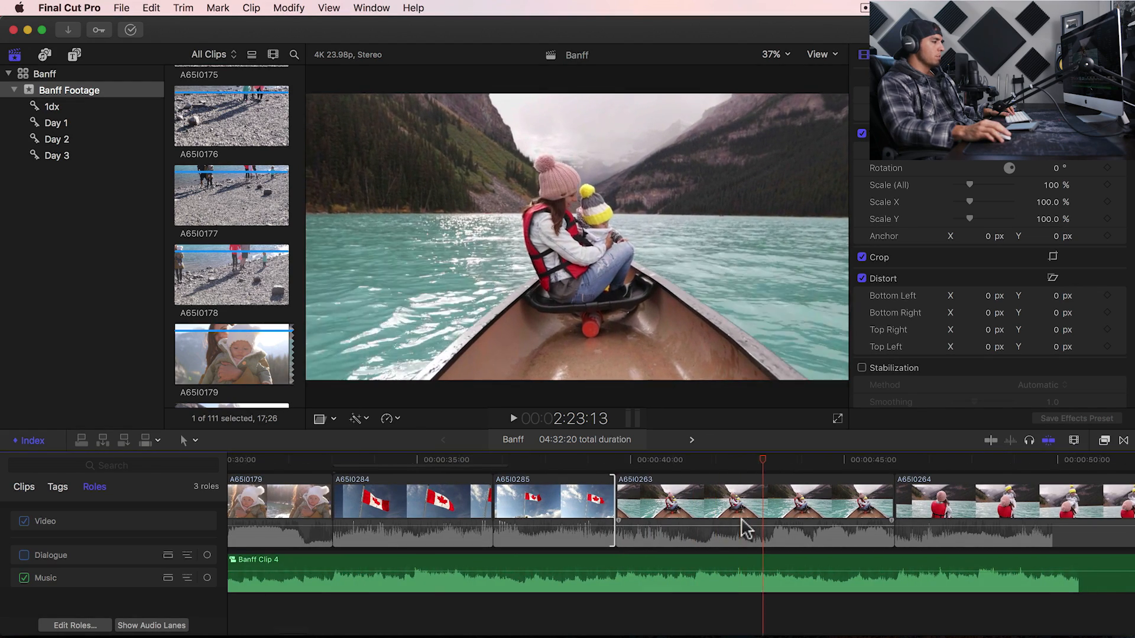
scroll(742, 526, right, 2)
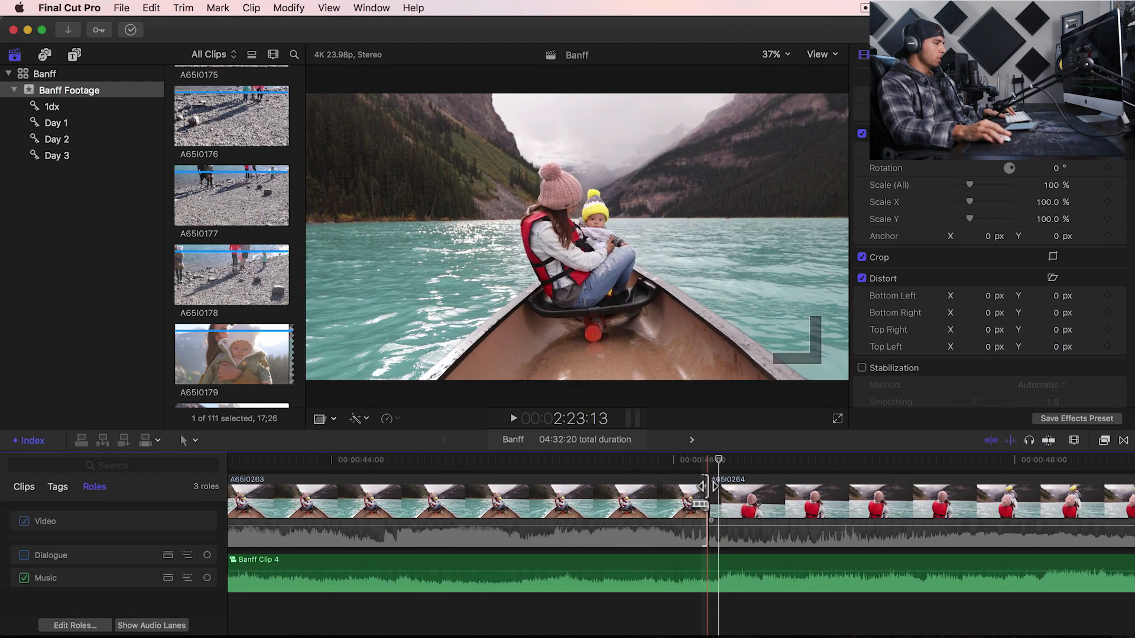
drag(701, 504, 720, 485)
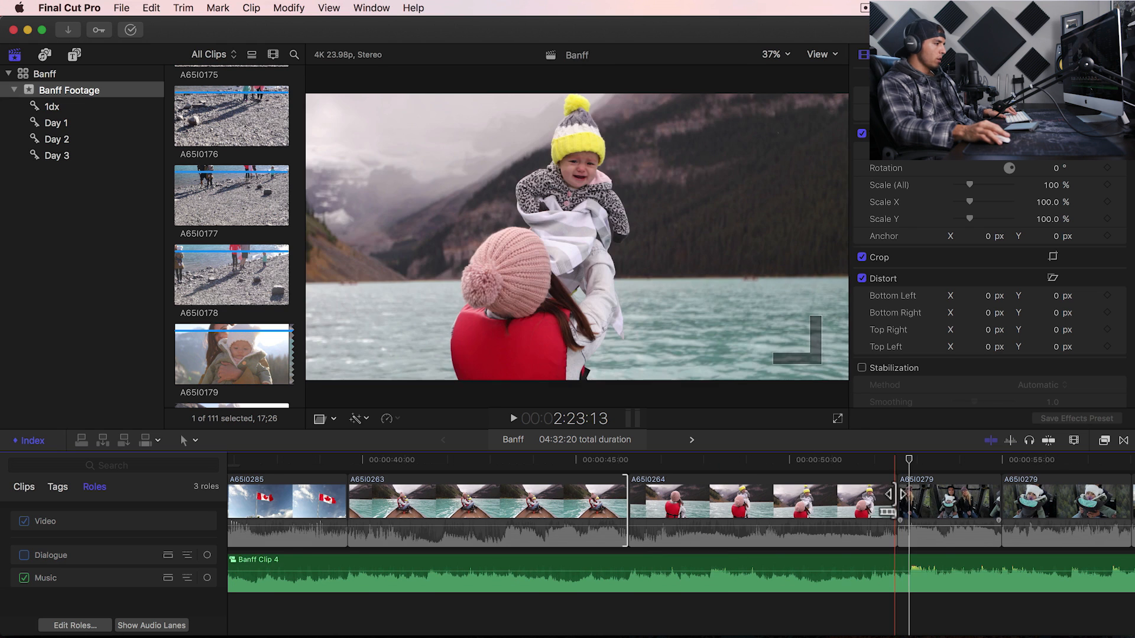
drag(895, 493, 904, 494)
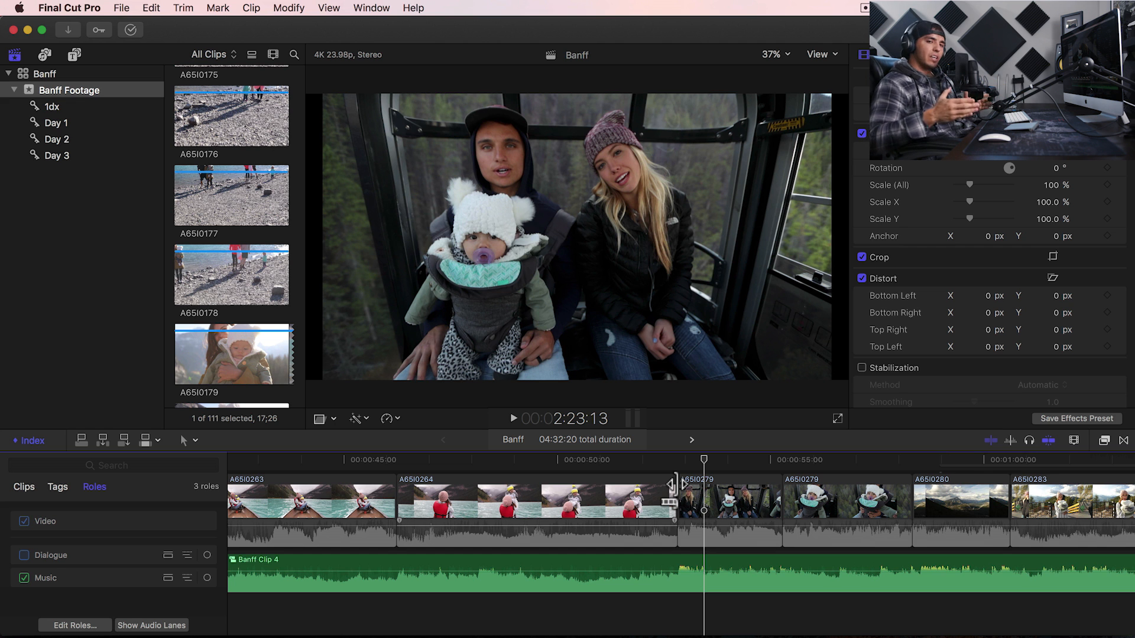
Step: Examine how the beat-matched clips line up with the song's waveform across the timeline, including the louder section
key(super+minus)
key(super+minus)
click(671, 460)
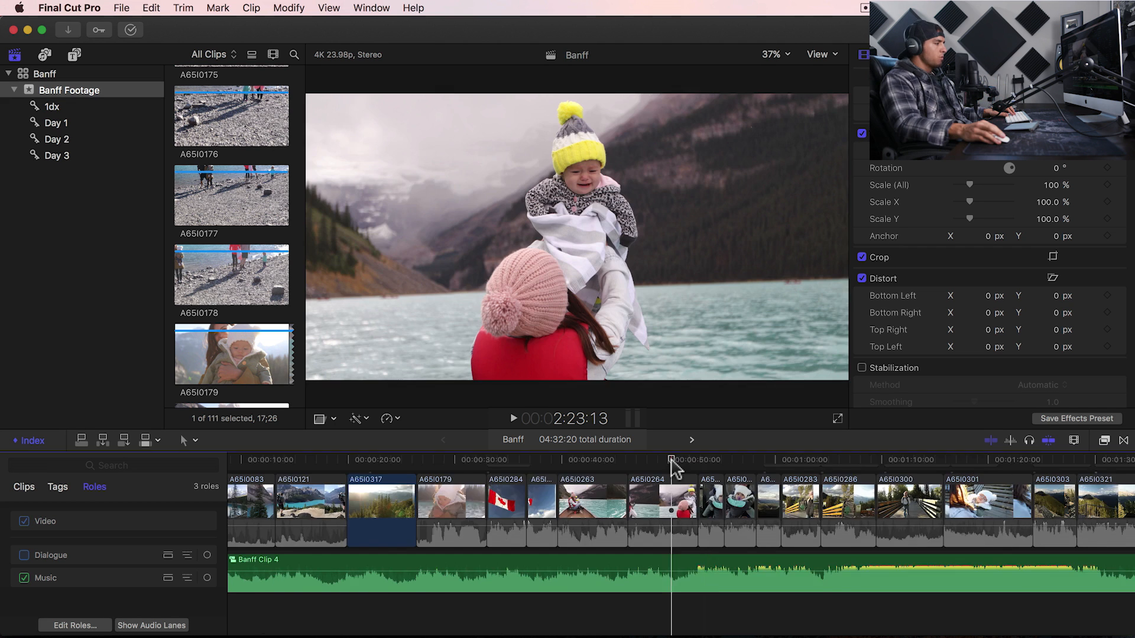
scroll(673, 467, left, 3)
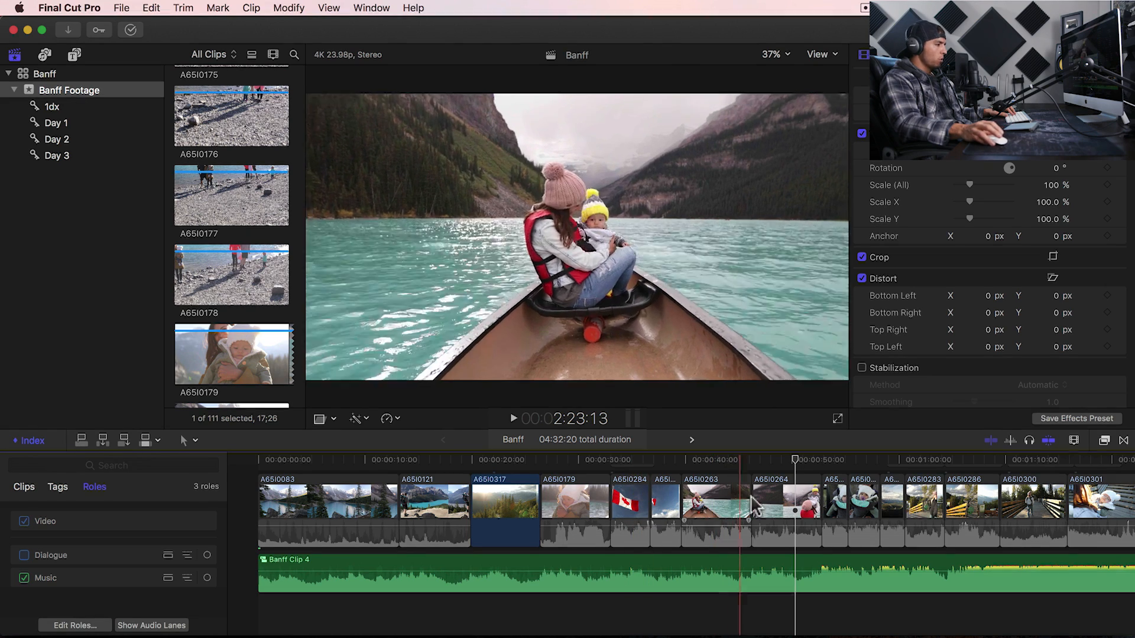
scroll(792, 502, right, 3)
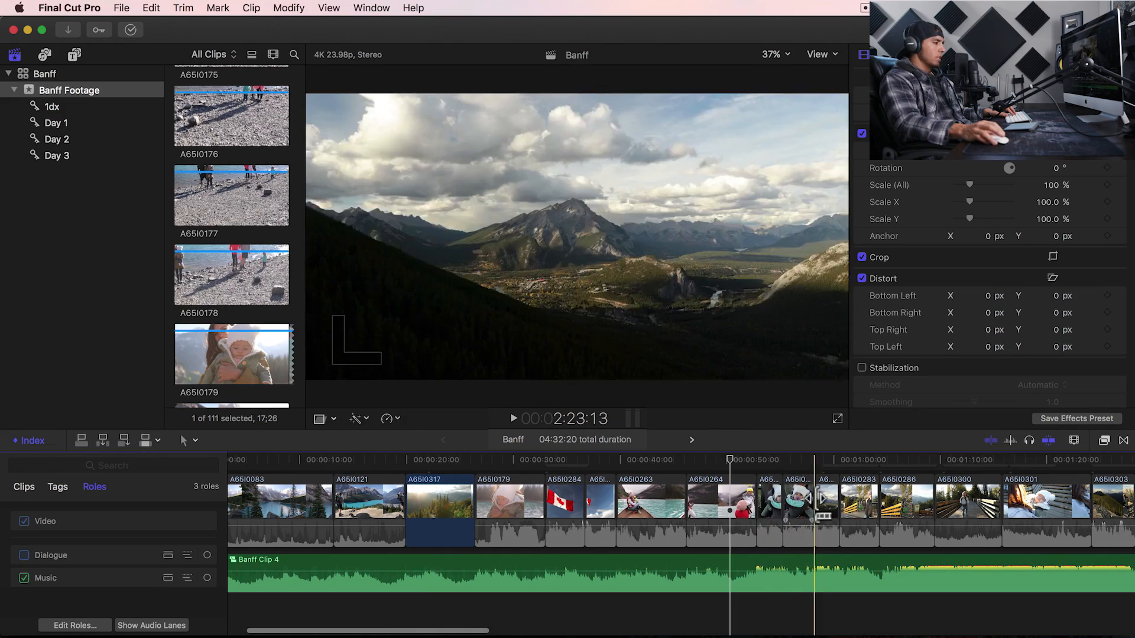
key(shift+z)
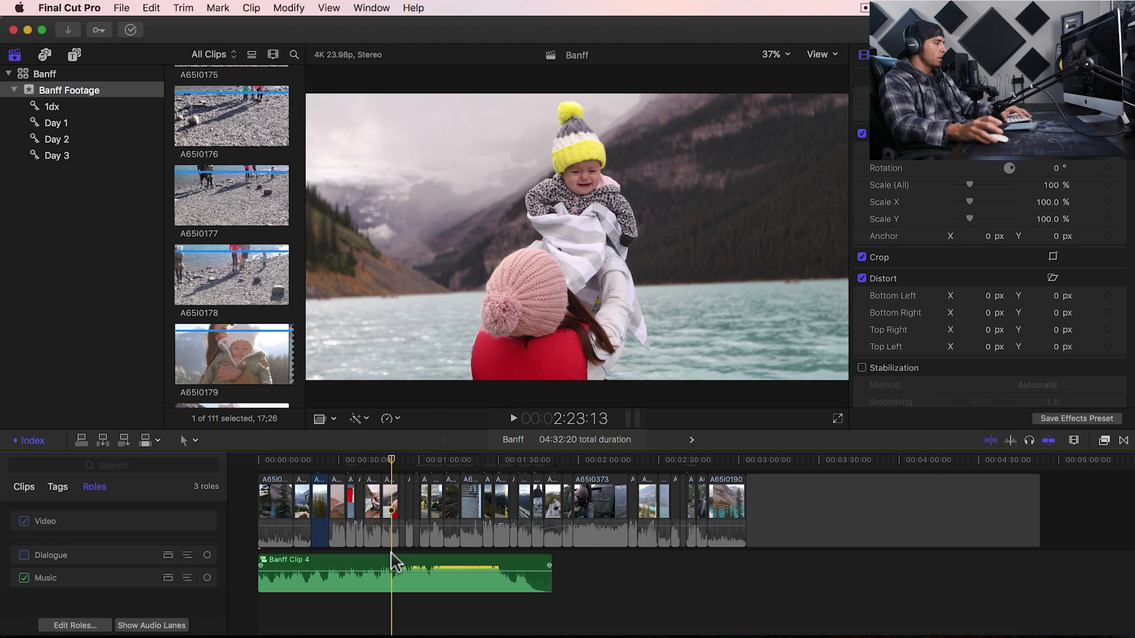
key(super+equal)
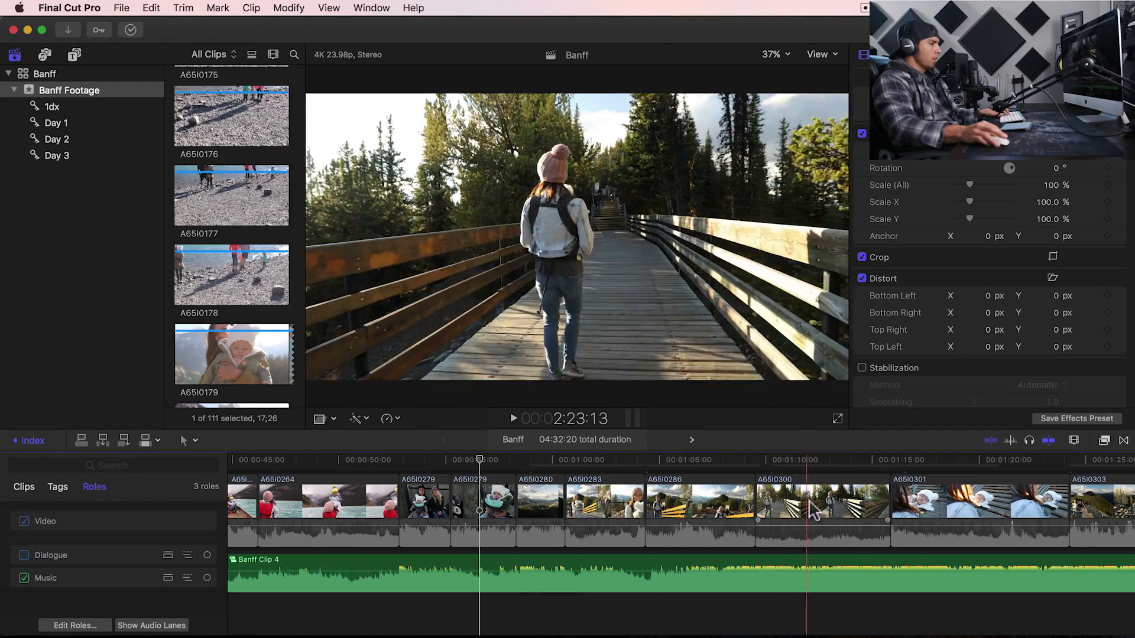
Step: Move bridge clip A65I0300 ahead of A65I0283 and shift the gondola baby clip to an earlier place in the sequence
drag(819, 511, 464, 520)
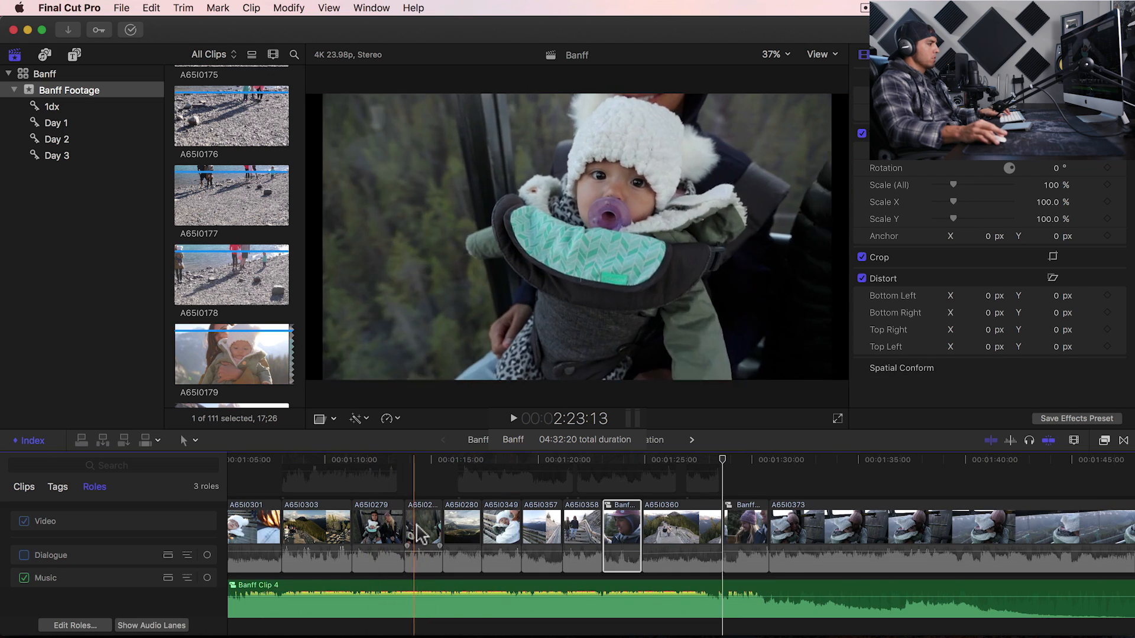
drag(429, 534, 362, 469)
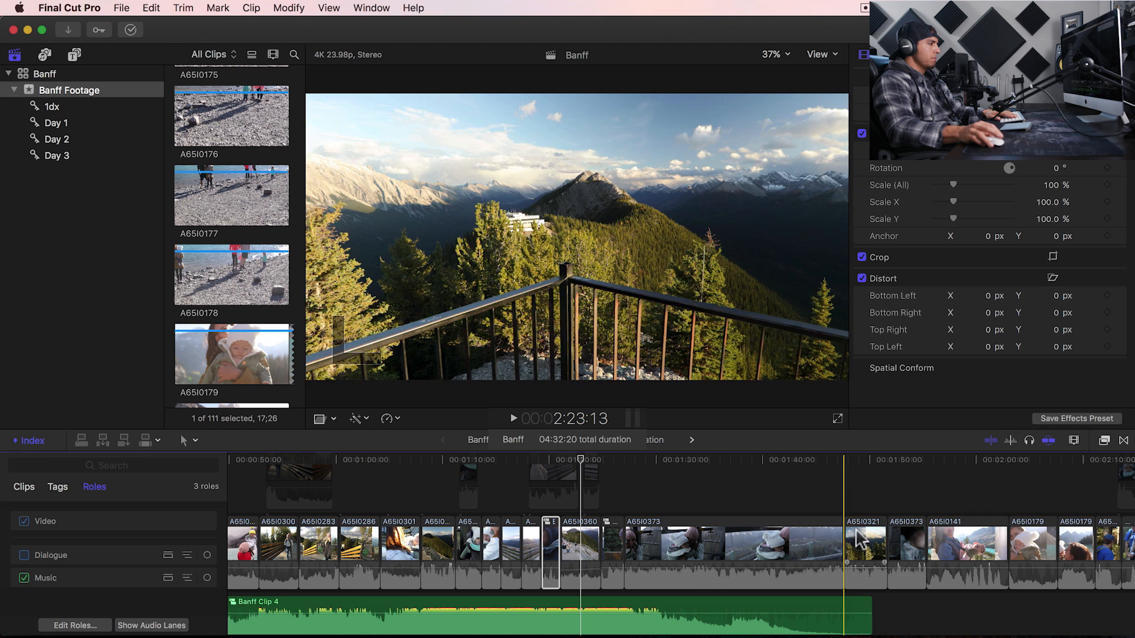
Step: Move clip A65I0373 of the lying child in front of A65I0360, split it at about 1:22 and delete its opening part
drag(907, 539, 570, 523)
click(550, 463)
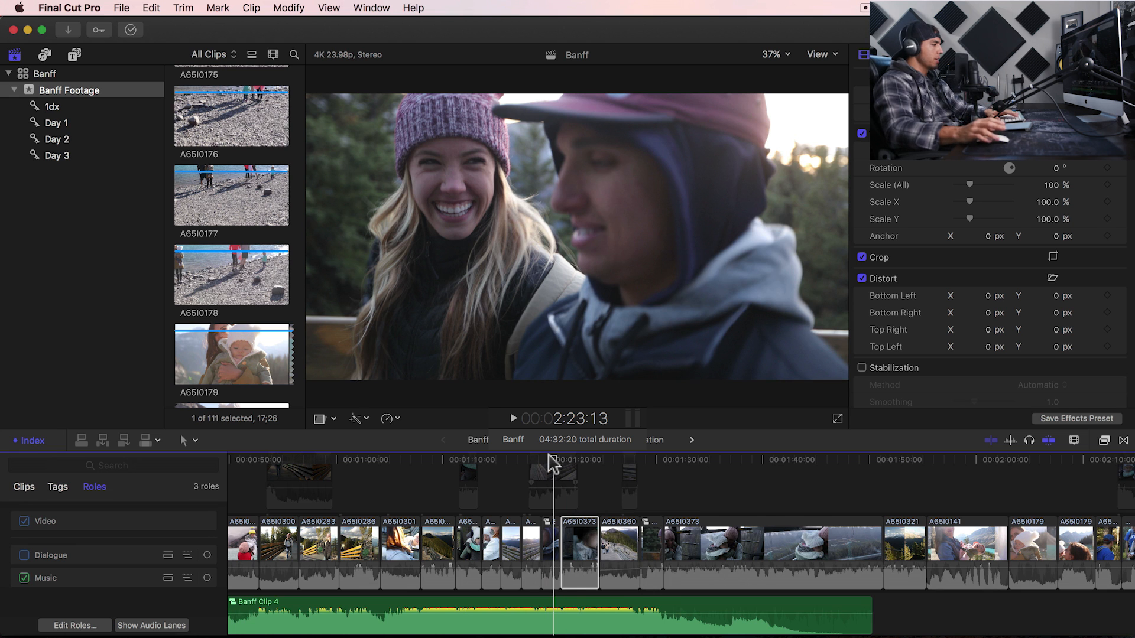
key(super+equal)
key(super+equal)
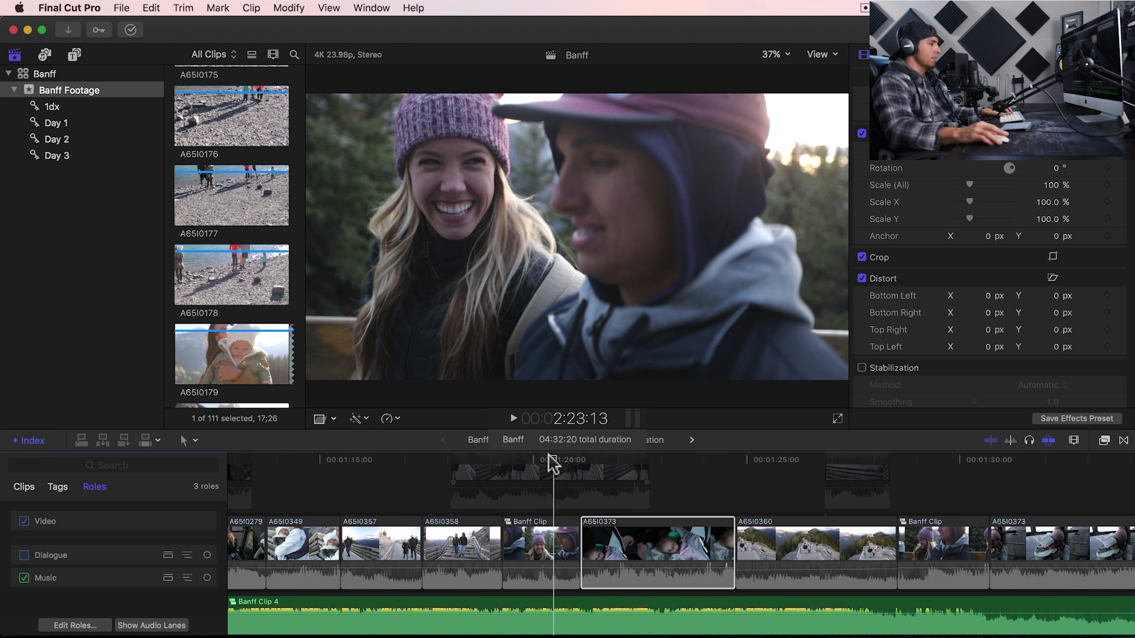
click(623, 463)
key(b)
click(633, 541)
key(a)
click(666, 545)
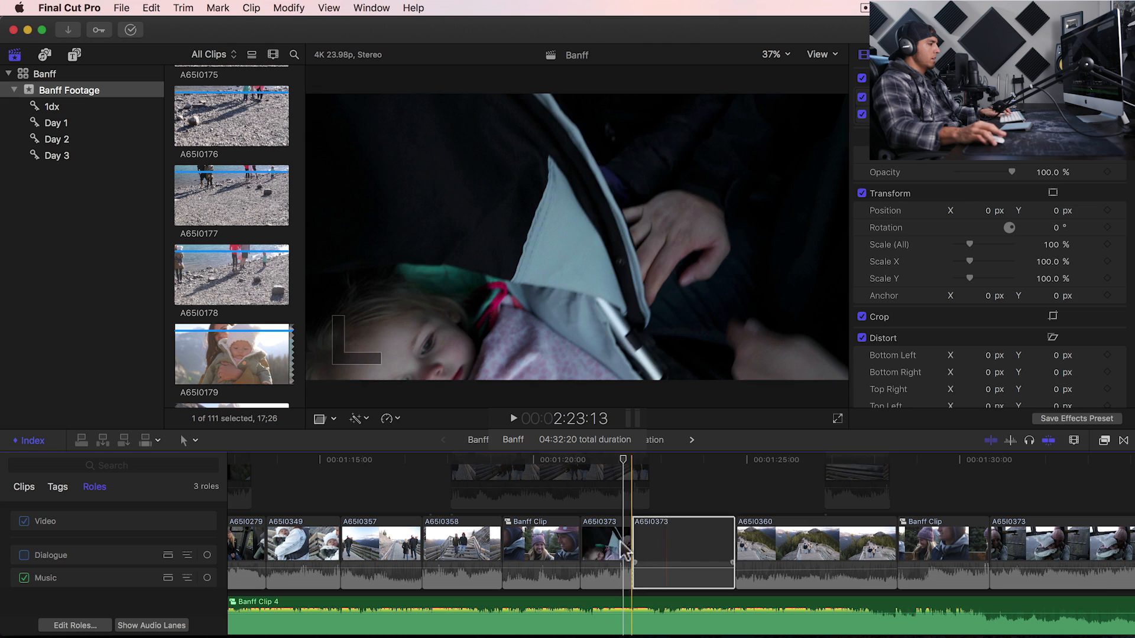
key(Delete)
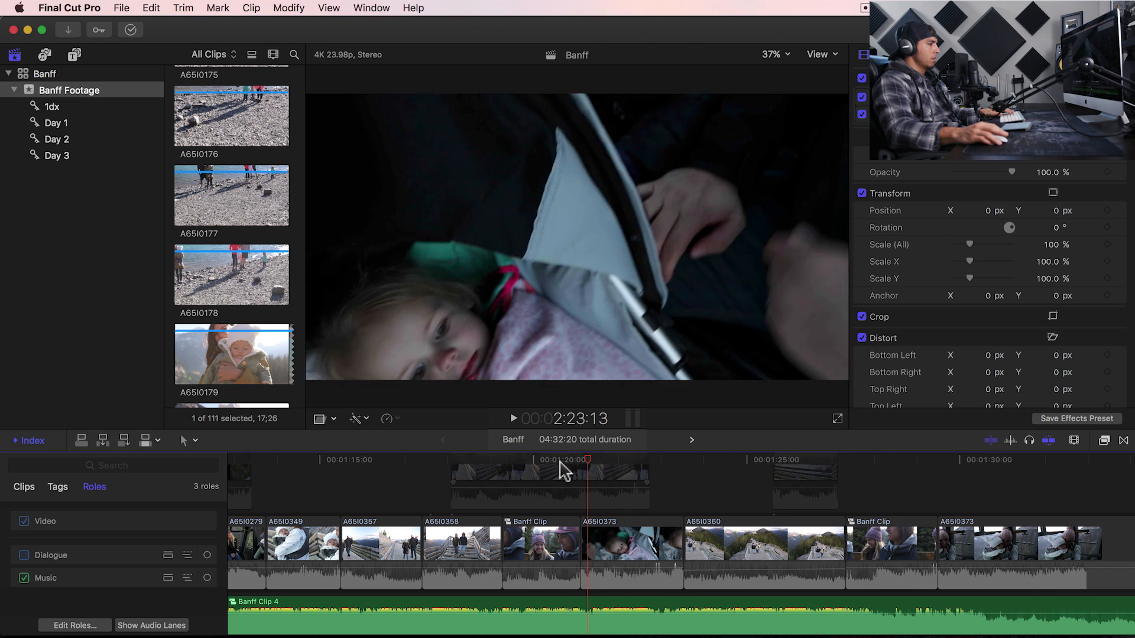
Step: Split the shortened A65I0373 child clip at about 1:23 and delete its end
key(b)
click(667, 536)
key(a)
click(668, 537)
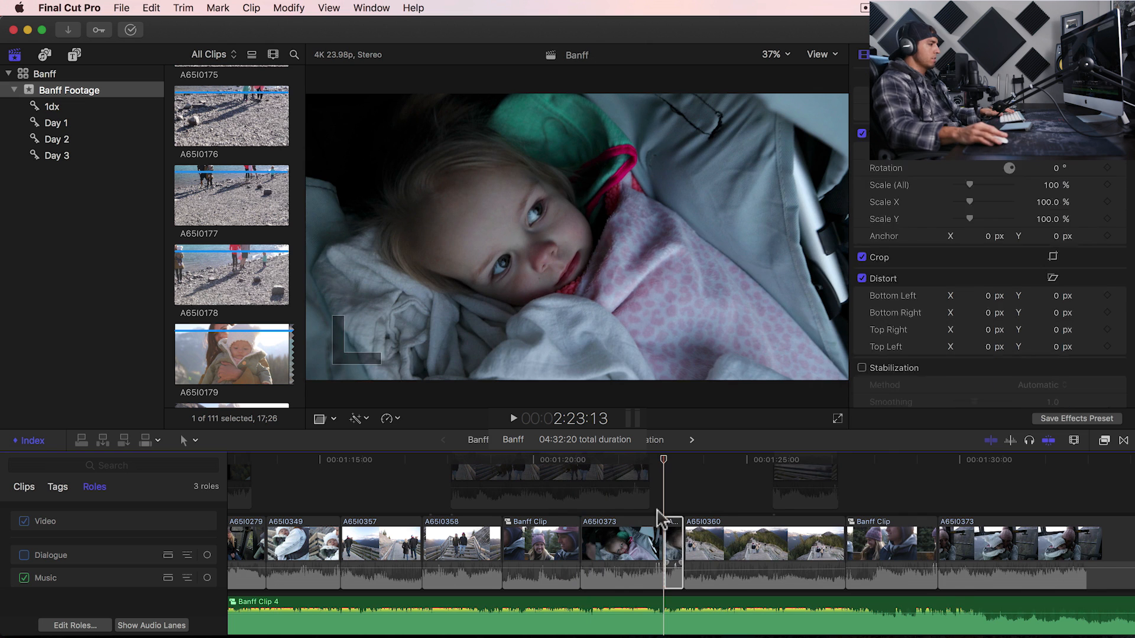
key(Delete)
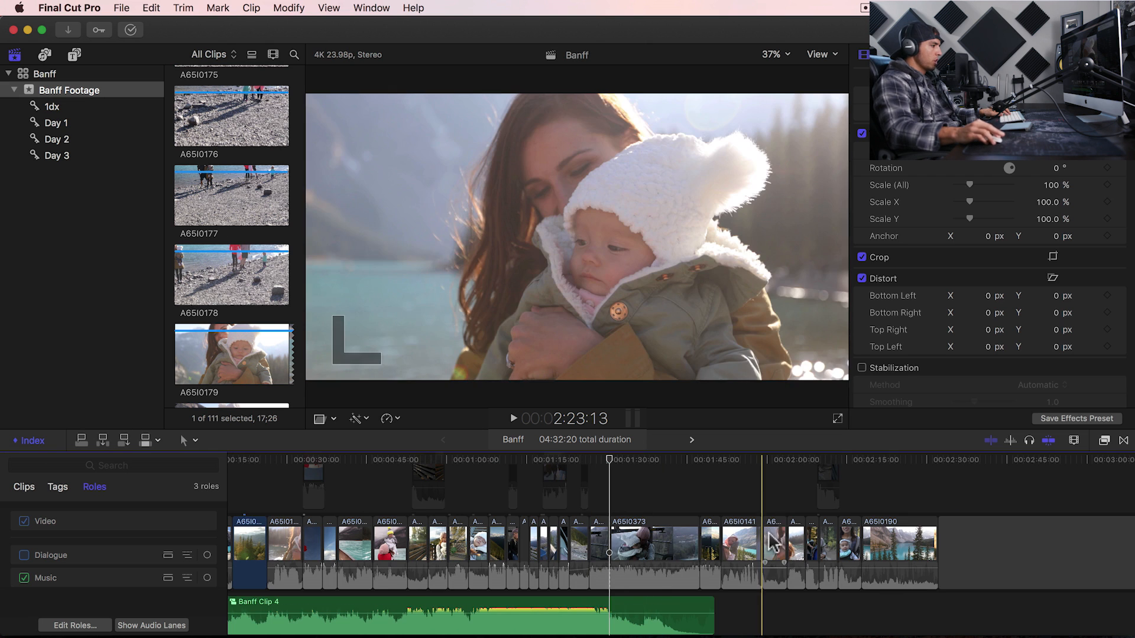
Step: Move clip A65I0179 in front of the long A65I0373 clip, adjust its end to about 1:37 and play the transition
drag(772, 541, 617, 538)
key(super+equal)
drag(582, 503, 631, 499)
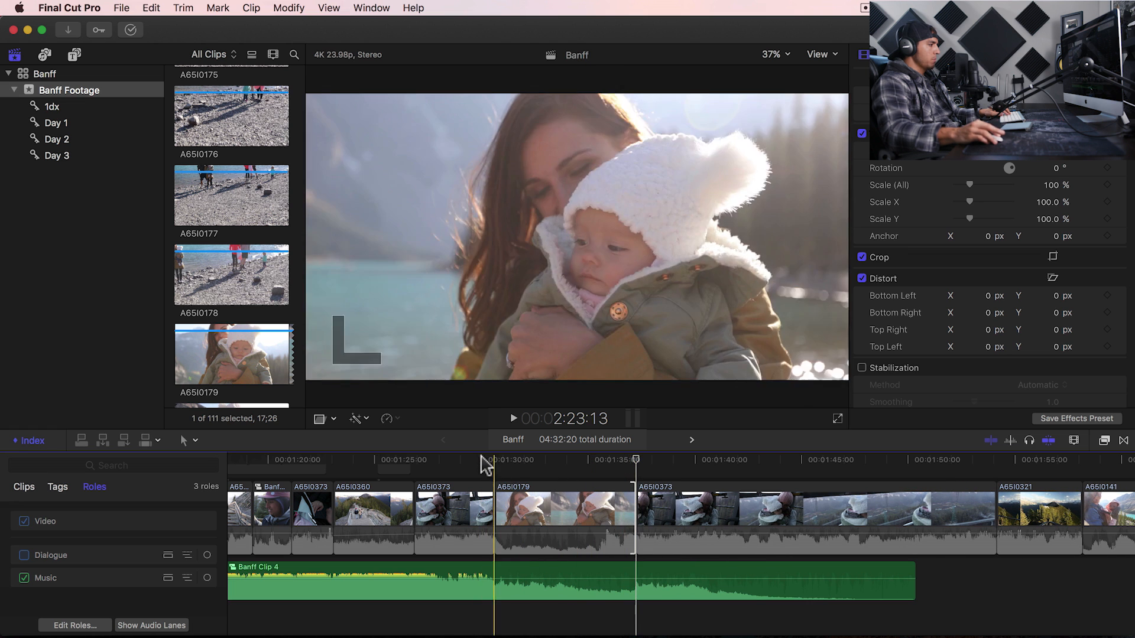
click(472, 461)
key(space)
key(space)
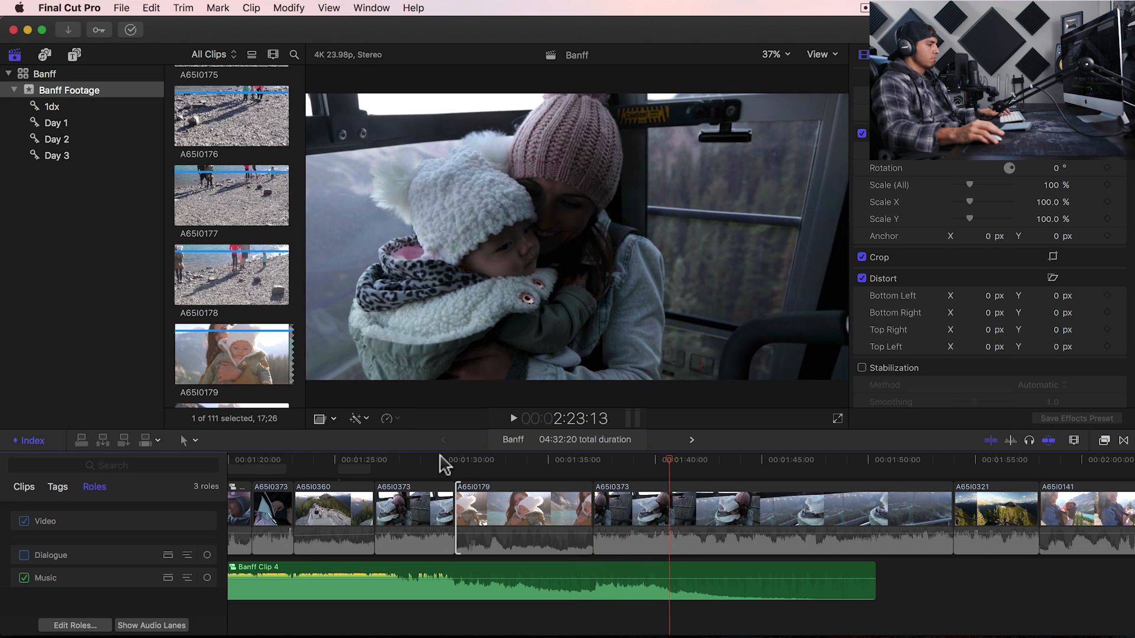
Step: Split the long A65I0373 gondola clip at about 1:41 and delete the remainder
key(space)
key(super+b)
click(736, 506)
key(Delete)
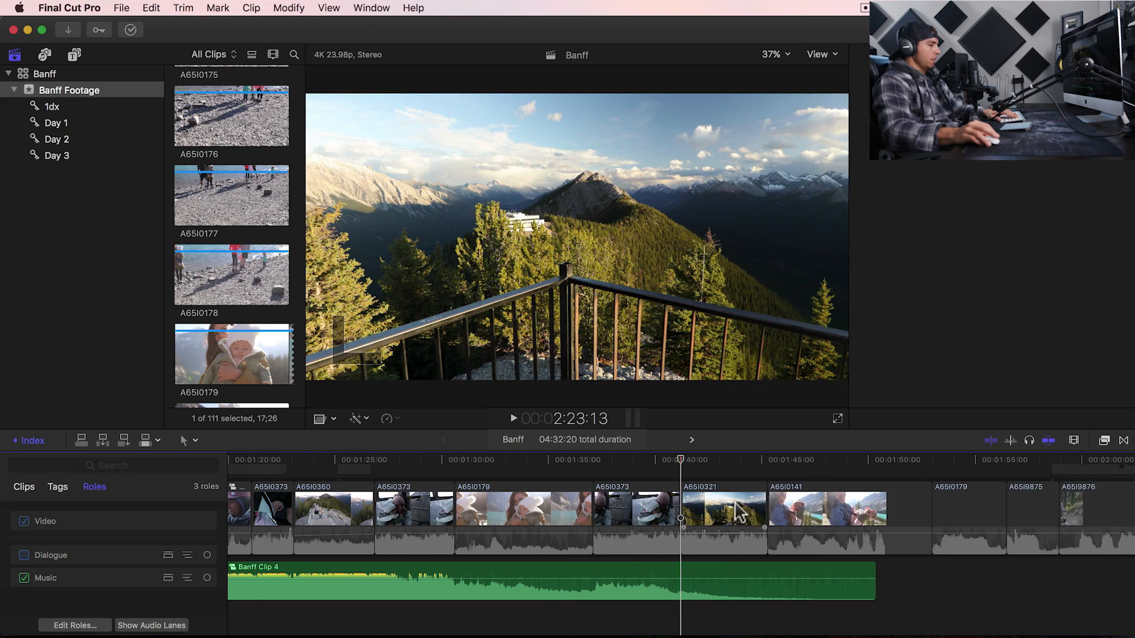
Step: Move lake clip A65I0190 in front of A65I0321 and trim its end to about 1:46, where the song fades out
key(shift+z)
drag(971, 508, 773, 473)
click(768, 467)
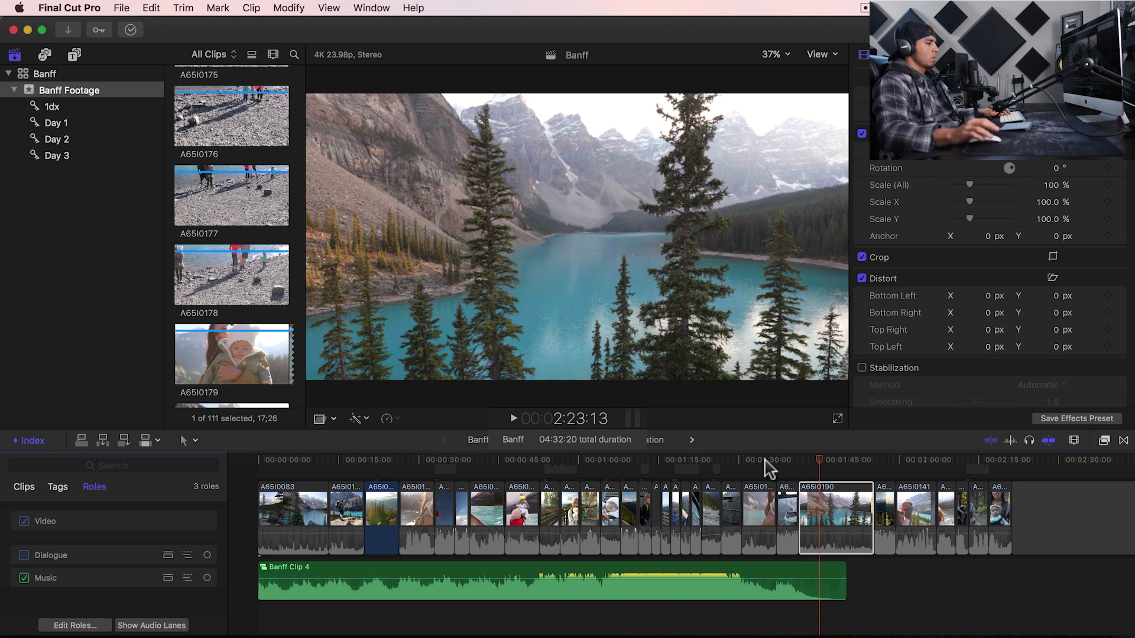
mouse_move(836, 508)
mouse_down()
mouse_move(1005, 520)
mouse_move(996, 509)
mouse_move(838, 523)
mouse_move(843, 504)
mouse_move(826, 504)
mouse_up()
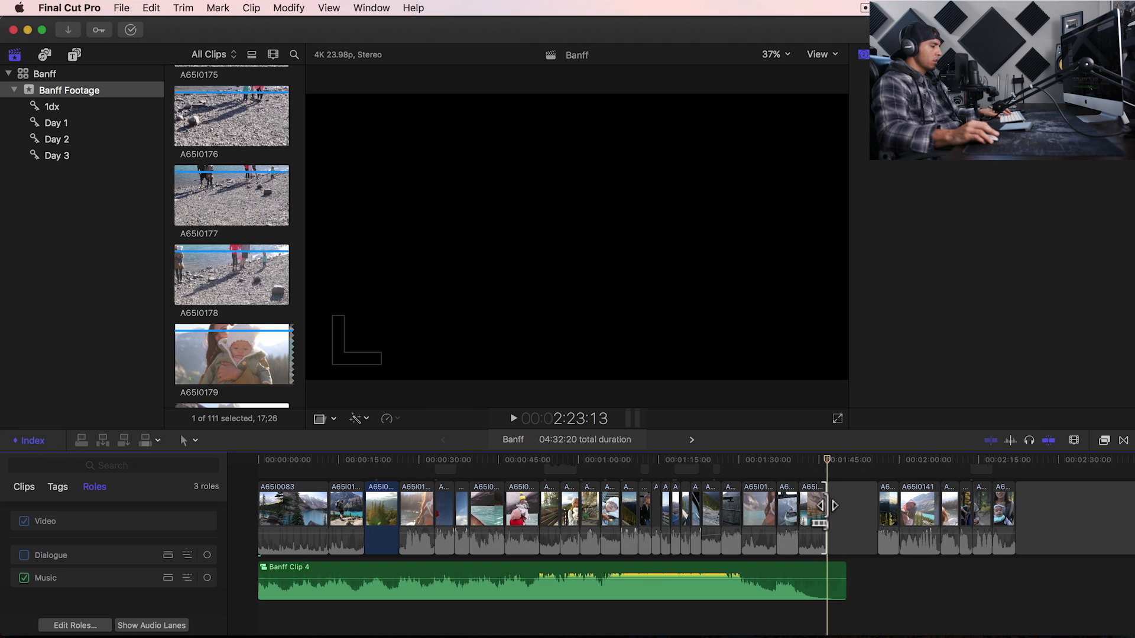
Step: Add a fade-out transition at the end of lake clip A65I0190, lengthen it and play the ending
key(super+equal)
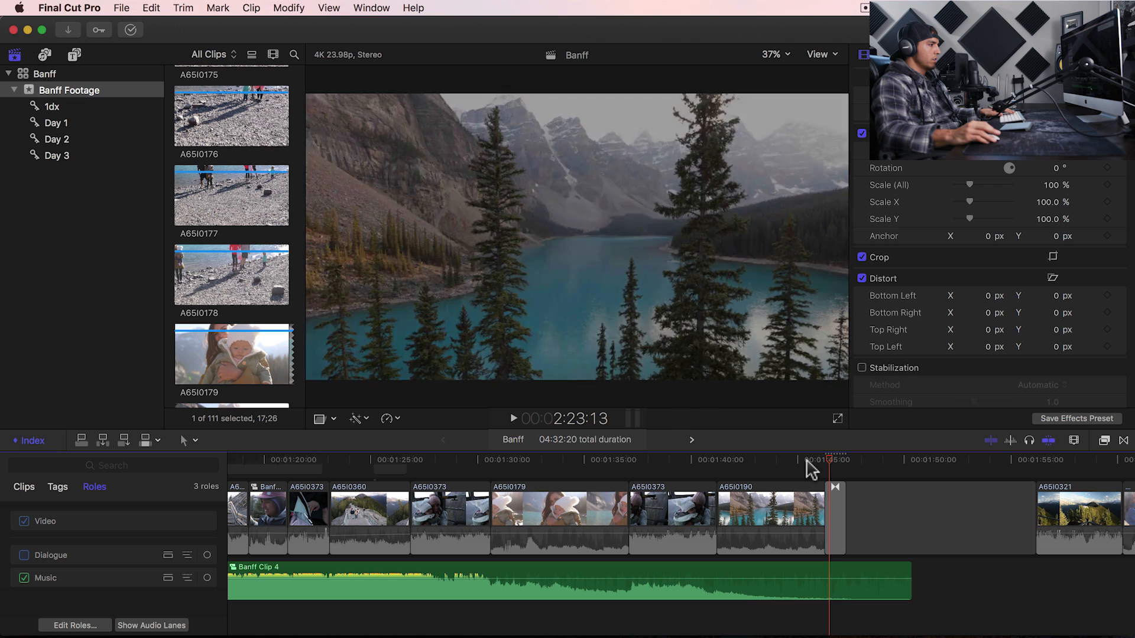
key(super+equal)
drag(827, 522, 809, 515)
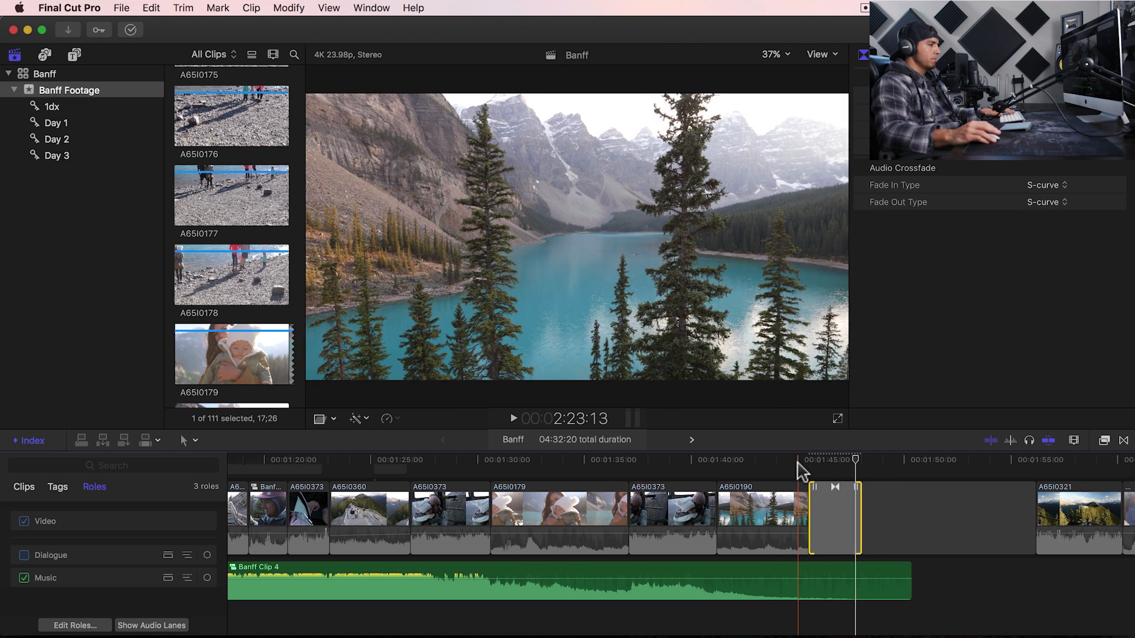
key(space)
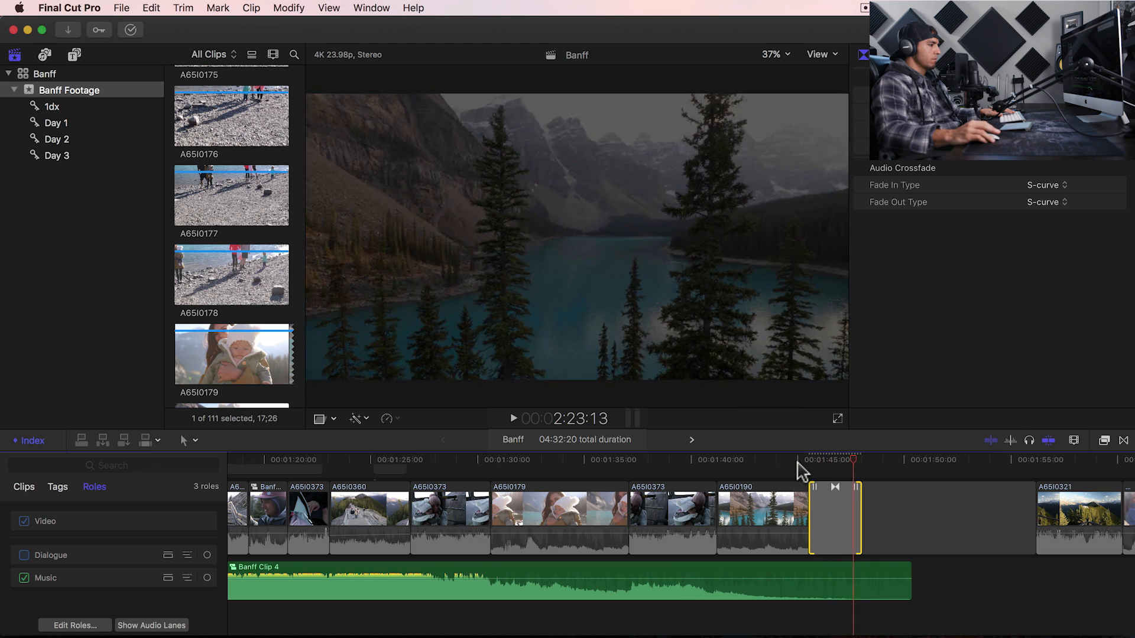
key(shift+z)
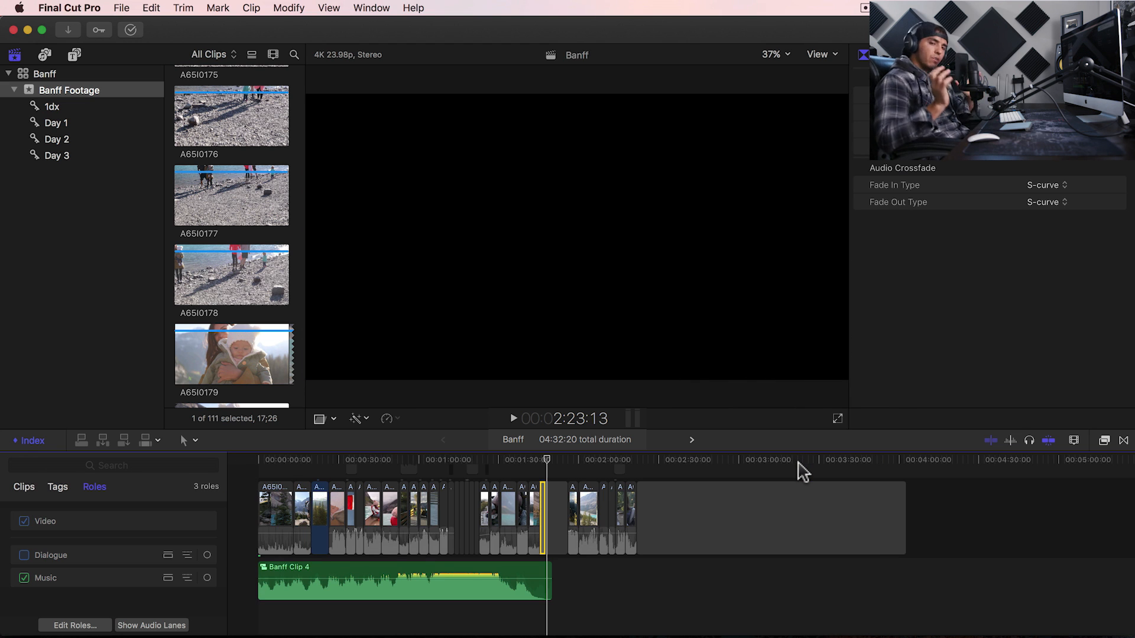
key(super+equal)
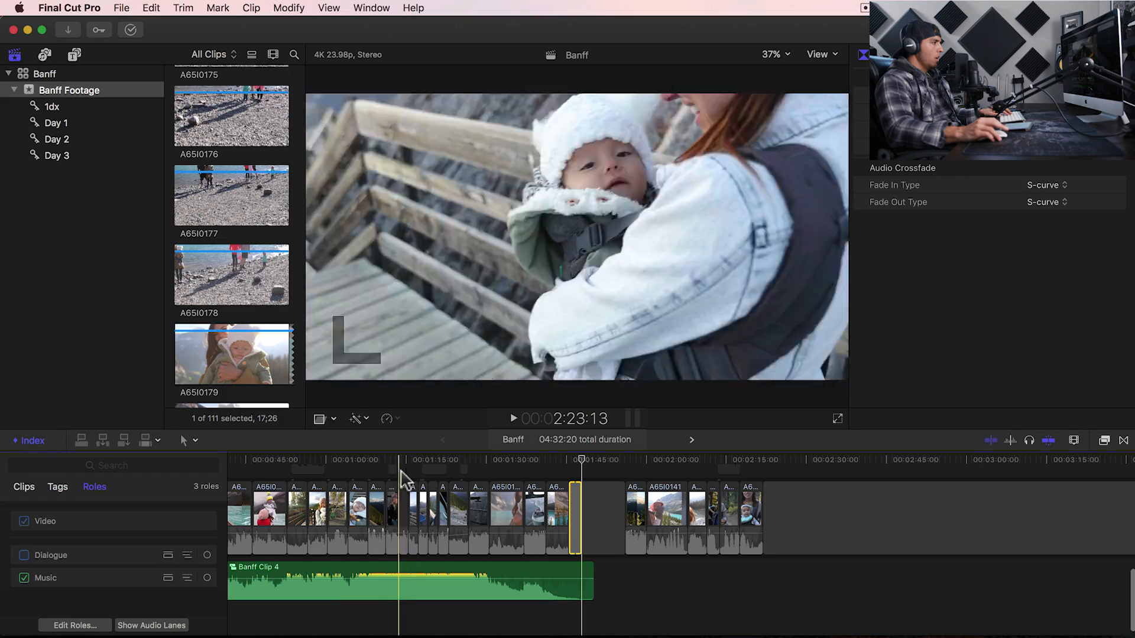